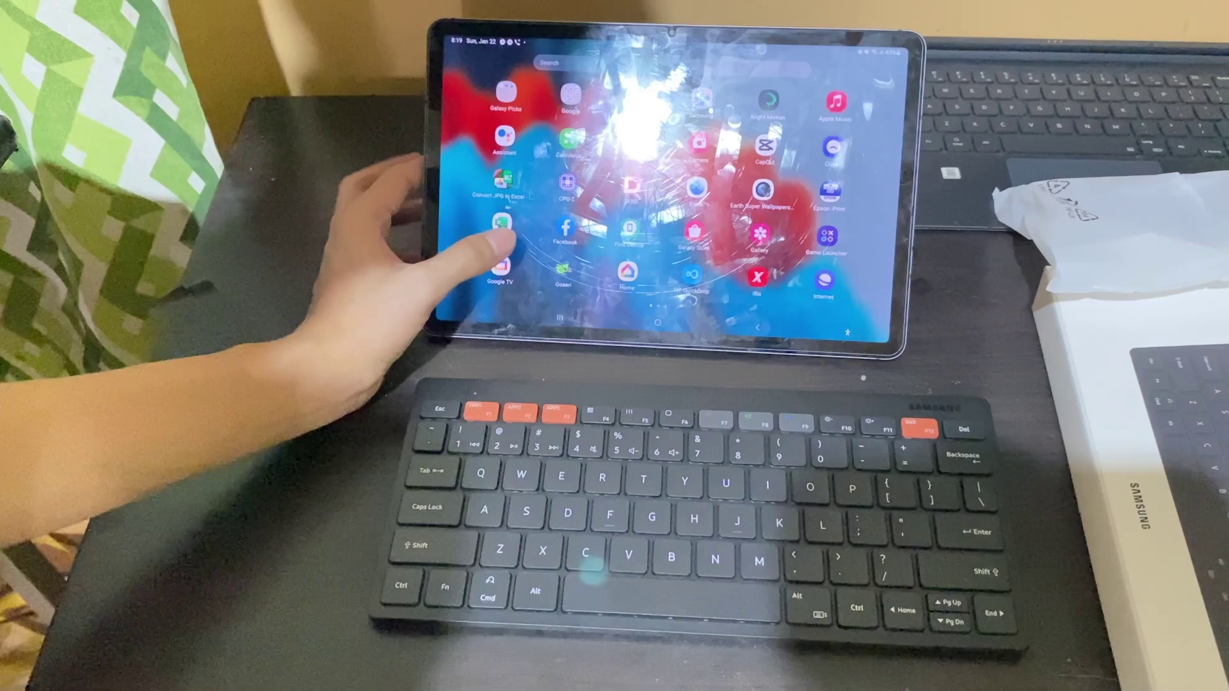
Launch Samsung Notes from app search, type 'hello world!' and erase it with Backspace.
drag(499, 144, 499, 269)
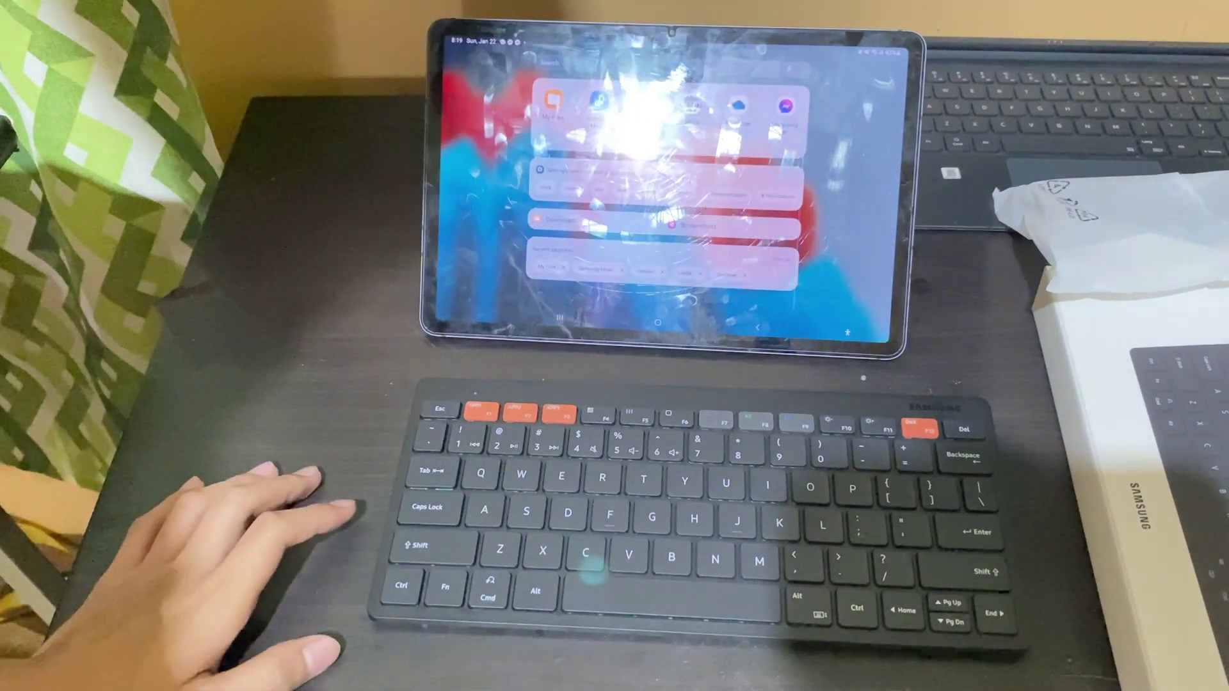
text(samsung)
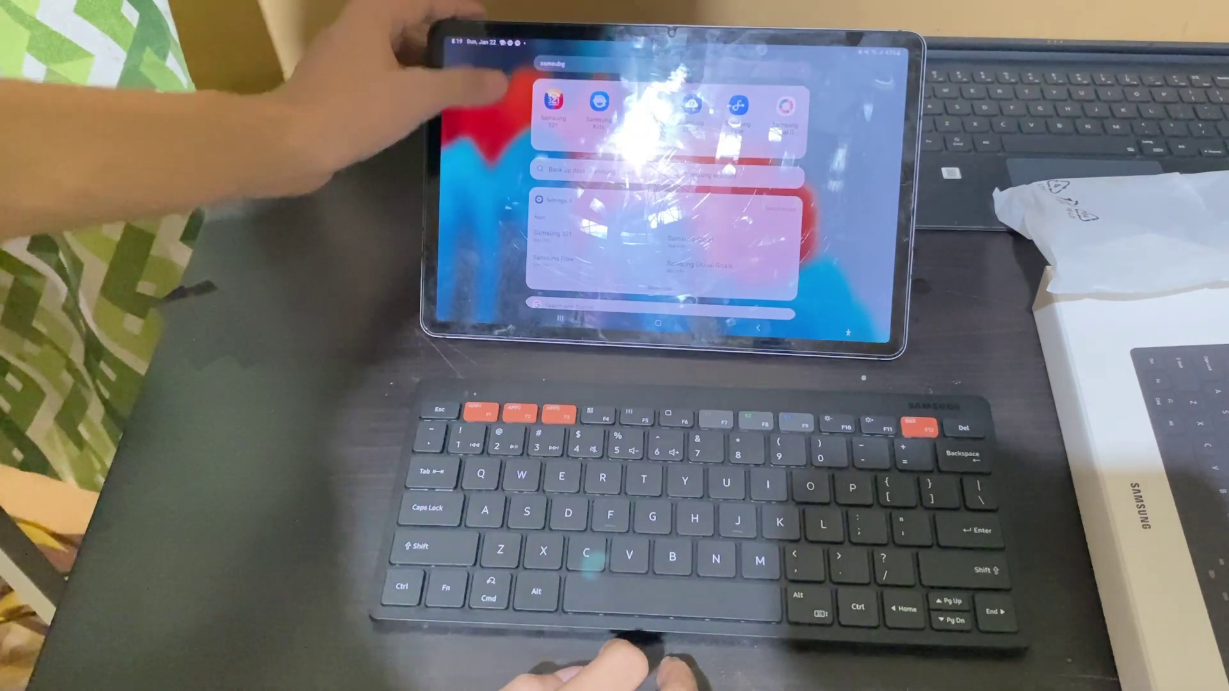
text( s)
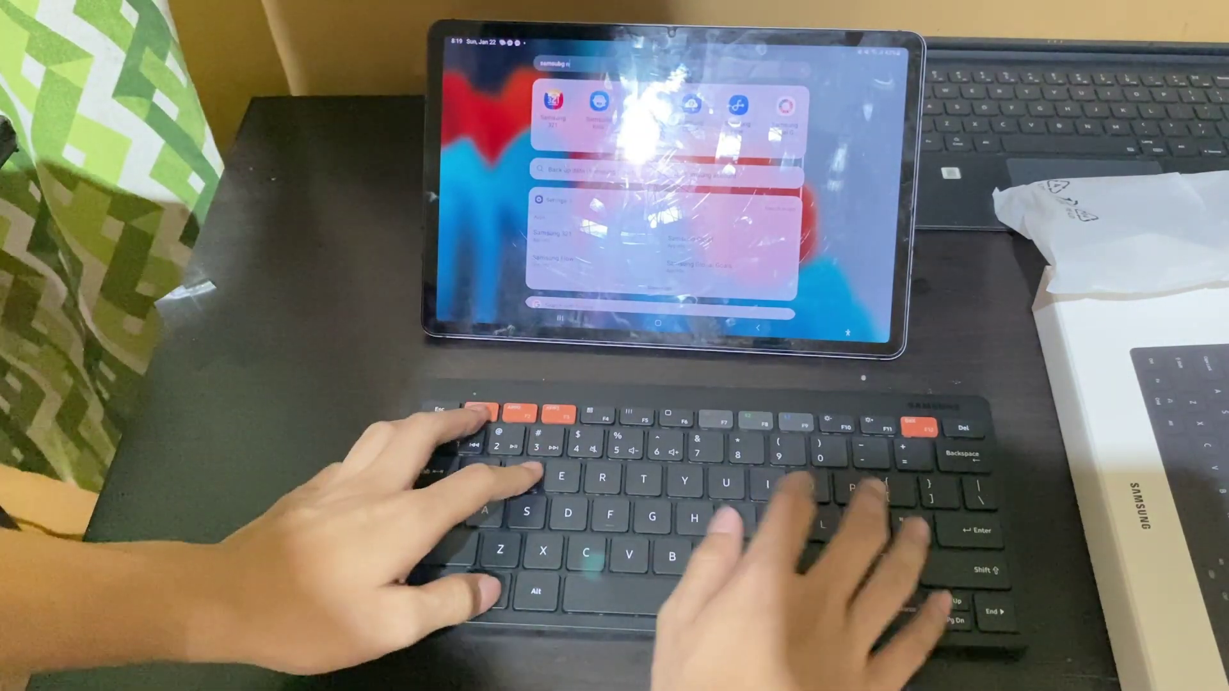
text(otes)
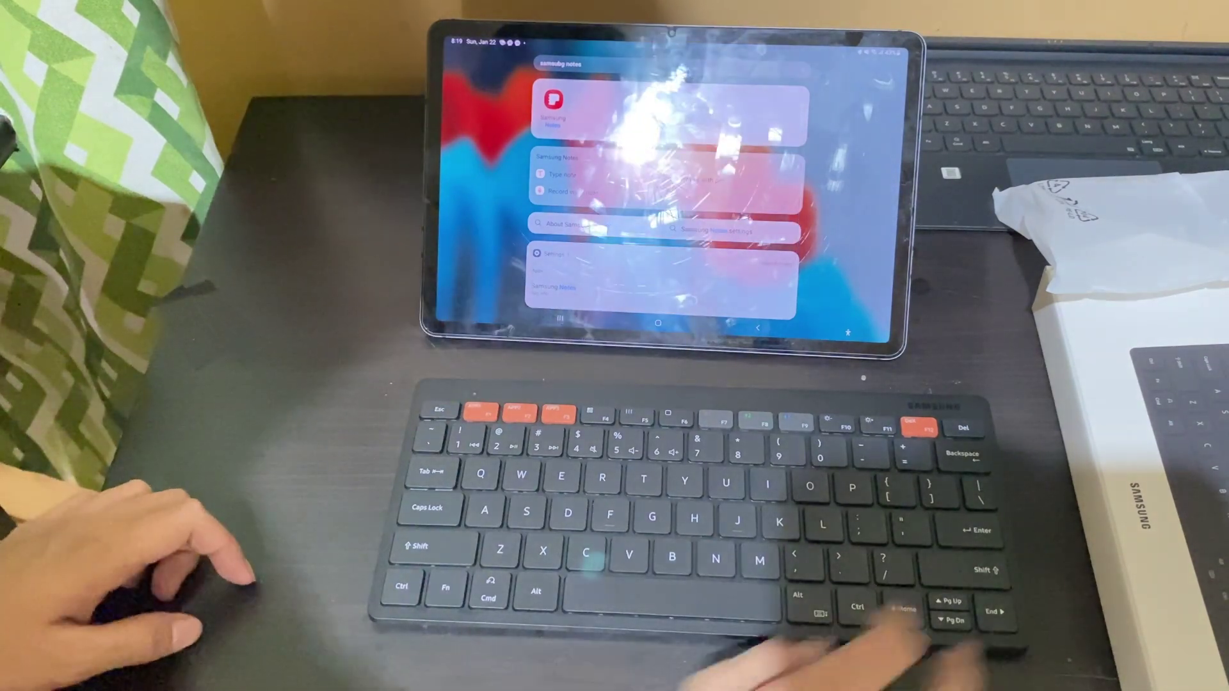
key(Return)
text(h)
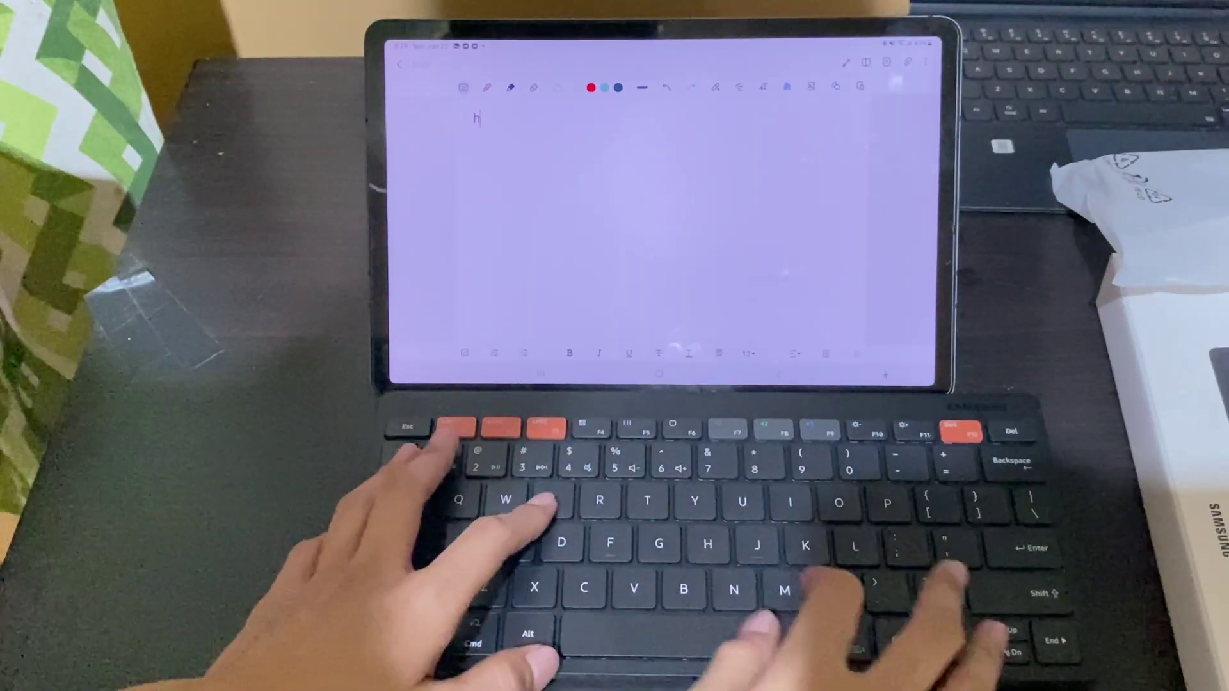
text(ello wor)
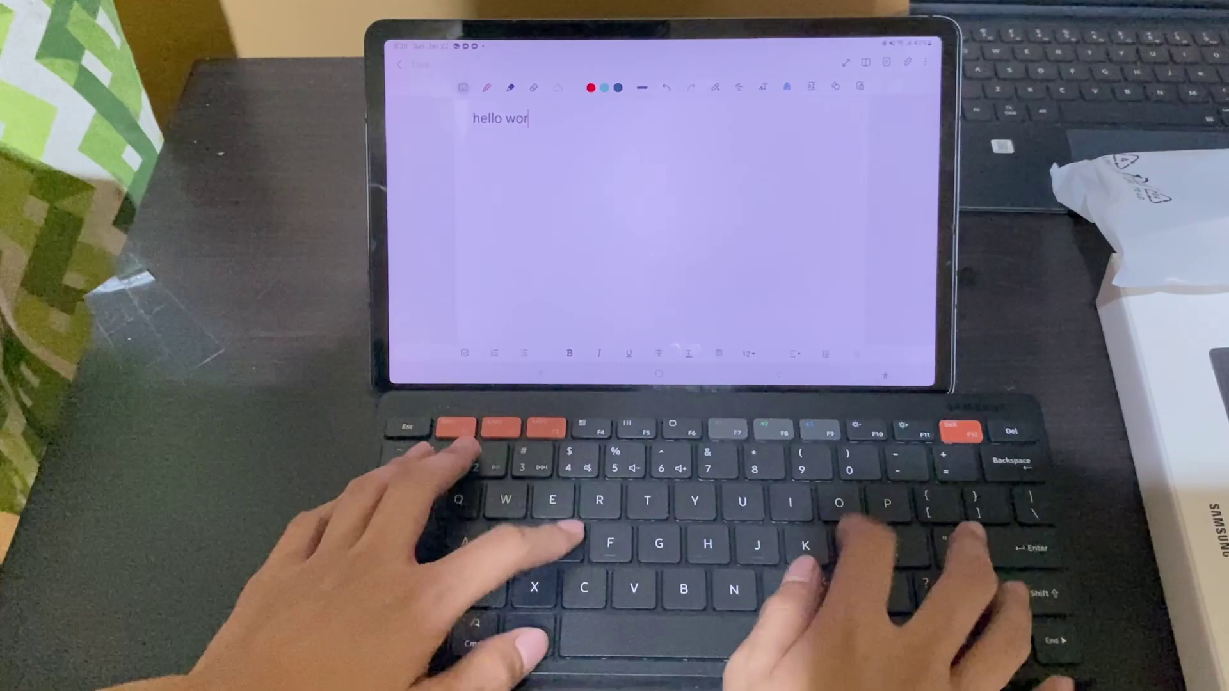
text(ld!)
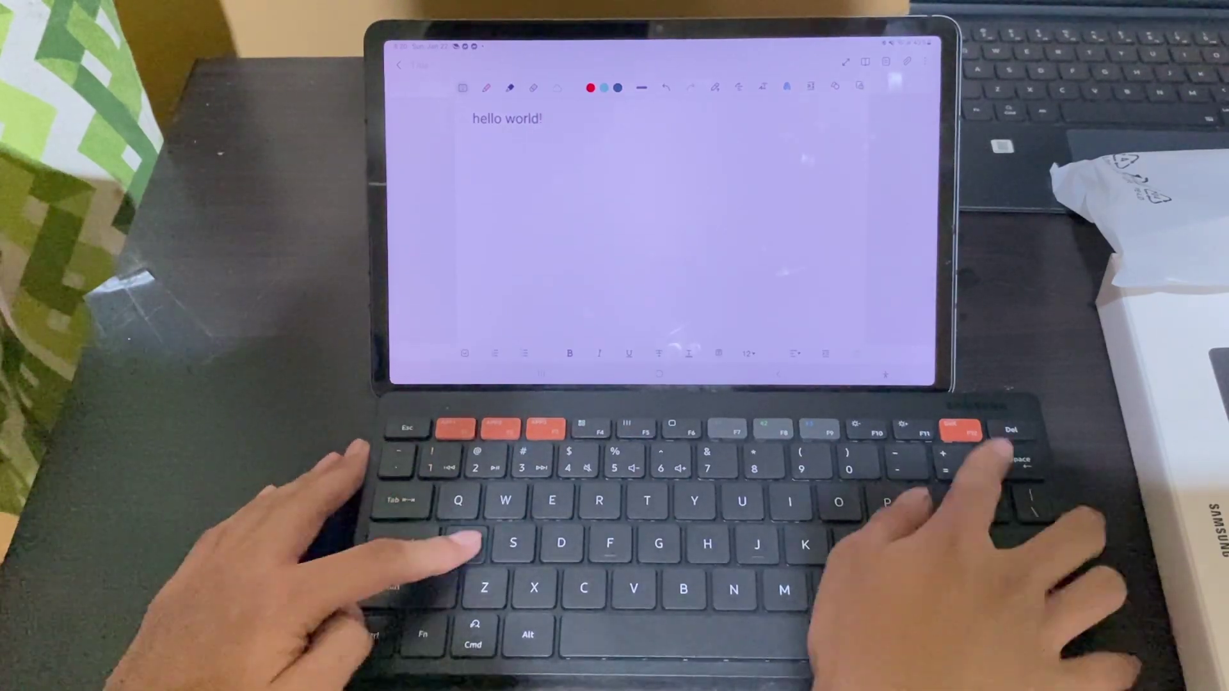
key(BackSpace)
key(BackSpace)
key(BackSpace)
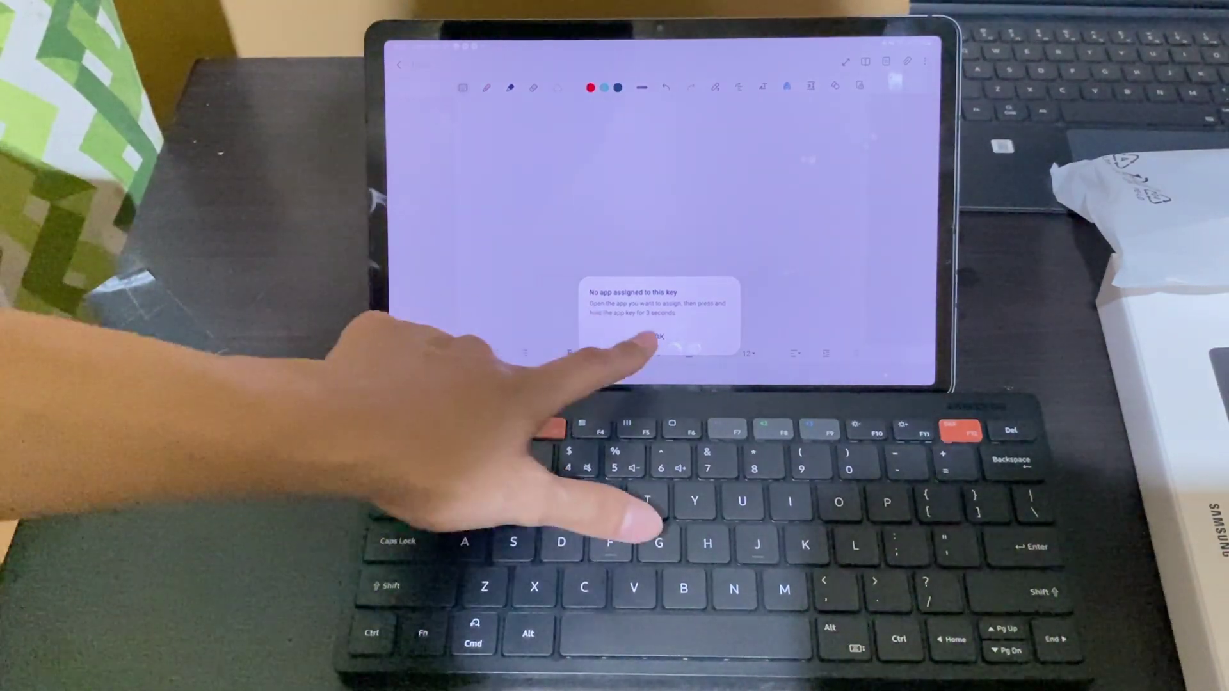
Assign My Files to the F1 shortcut and Google Play Store to F2.
click(659, 336)
key(F4)
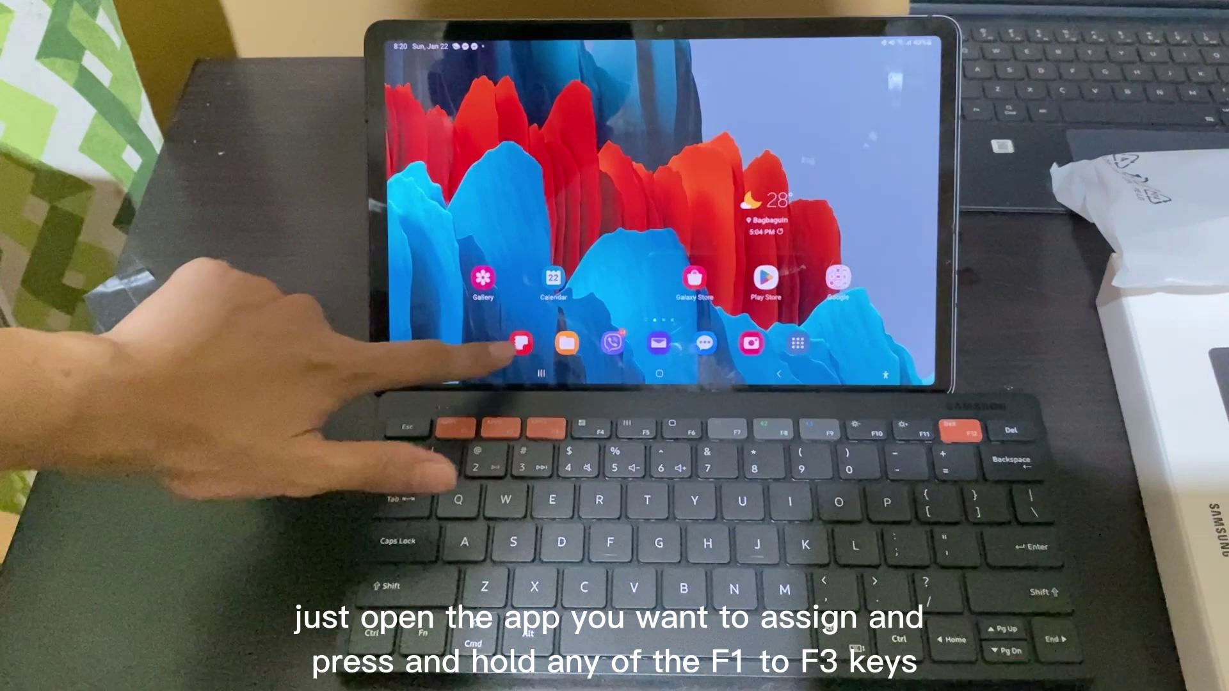
click(567, 343)
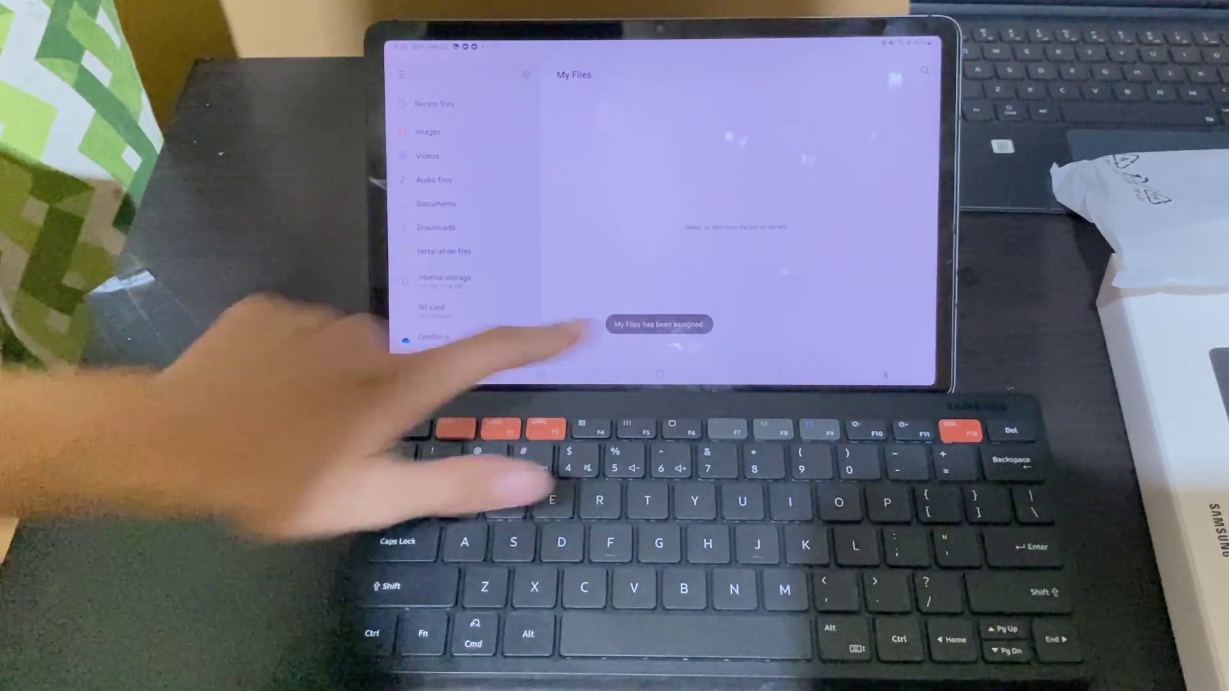
key(F6)
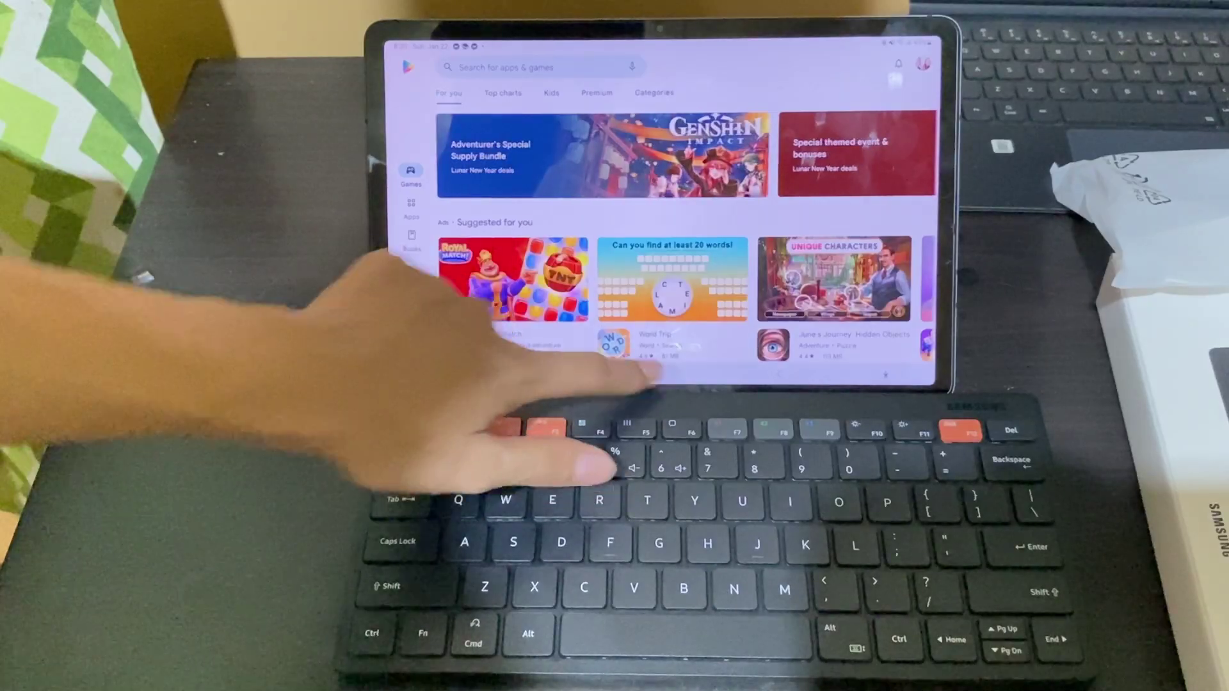
key(F6)
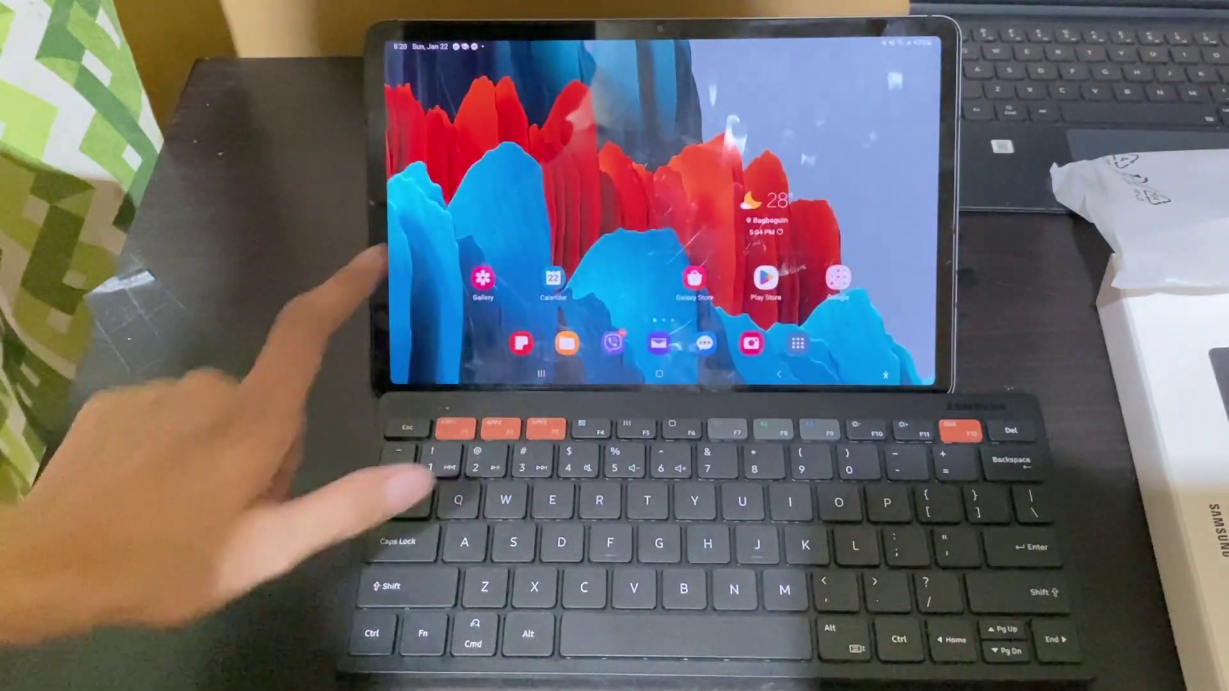
Test the F1 My Files, F2 Play Store and unassigned F3 shortcuts, then toggle the DeX app drawer.
key(F1)
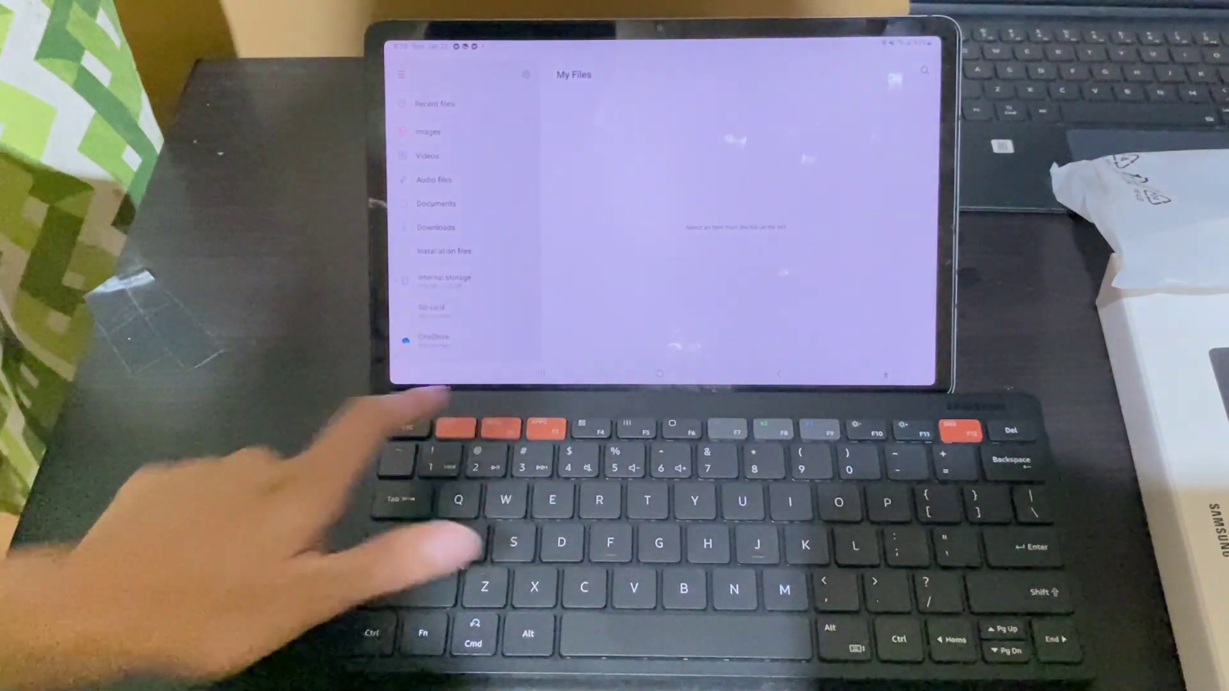
key(alt+Tab)
key(F1)
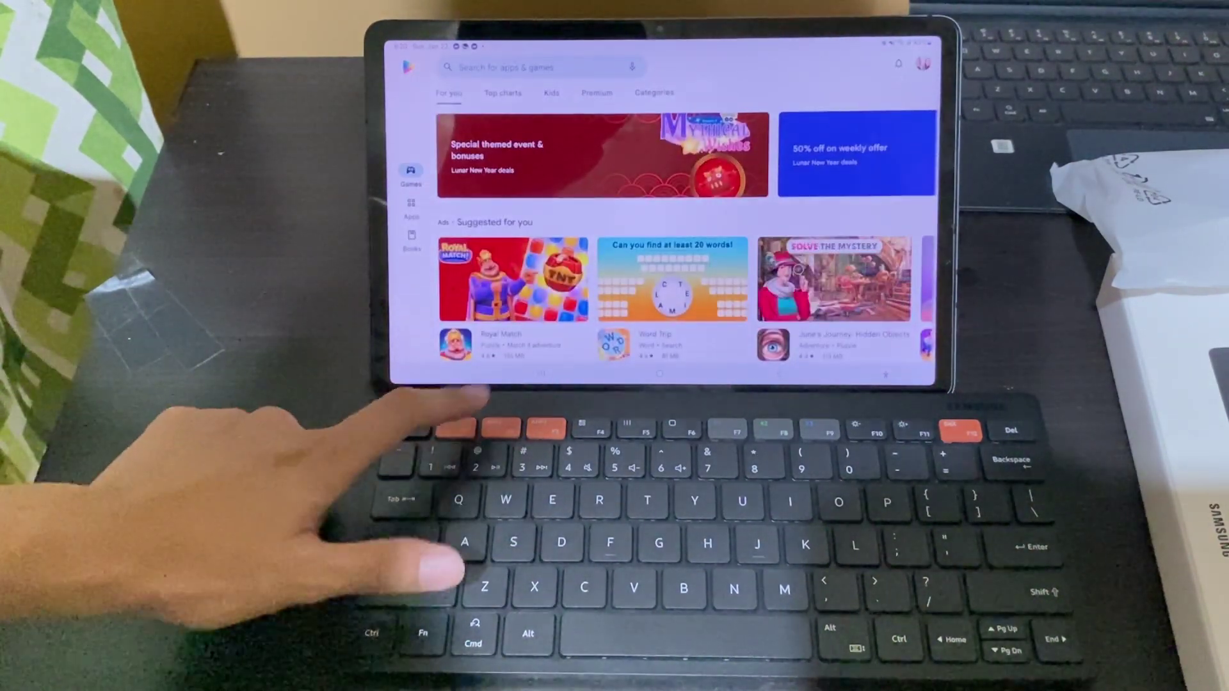
key(F1)
key(F2)
key(F3)
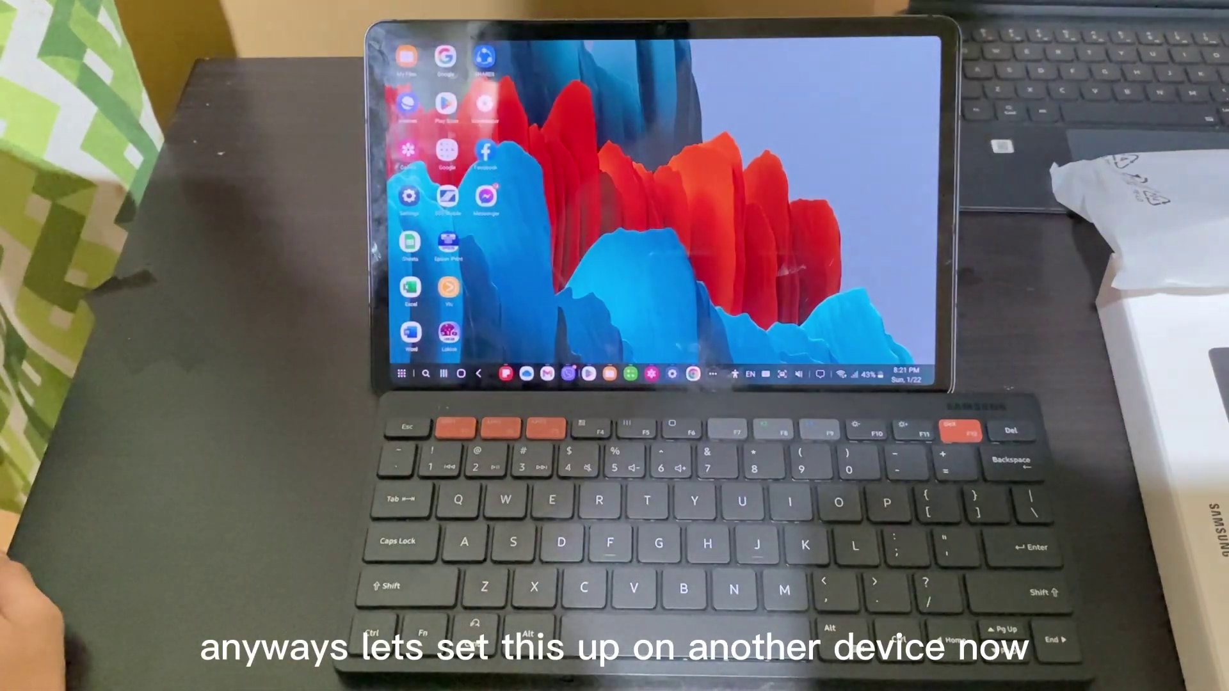
key(super)
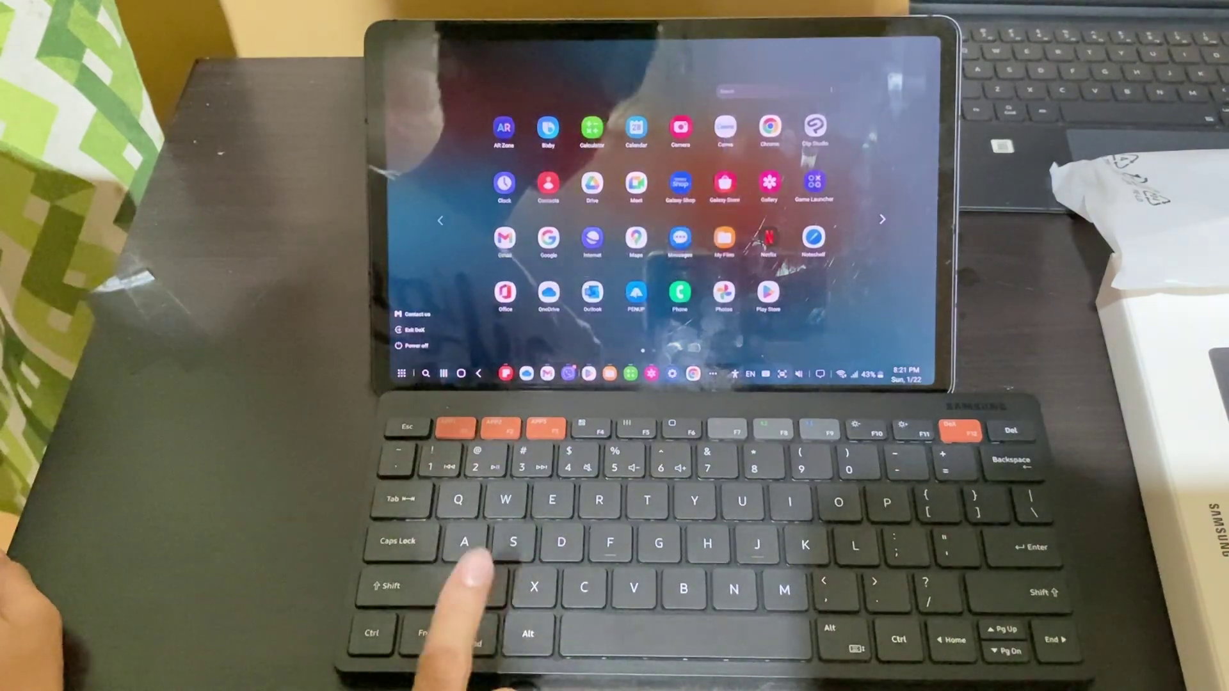
key(super)
key(super)
key(super)
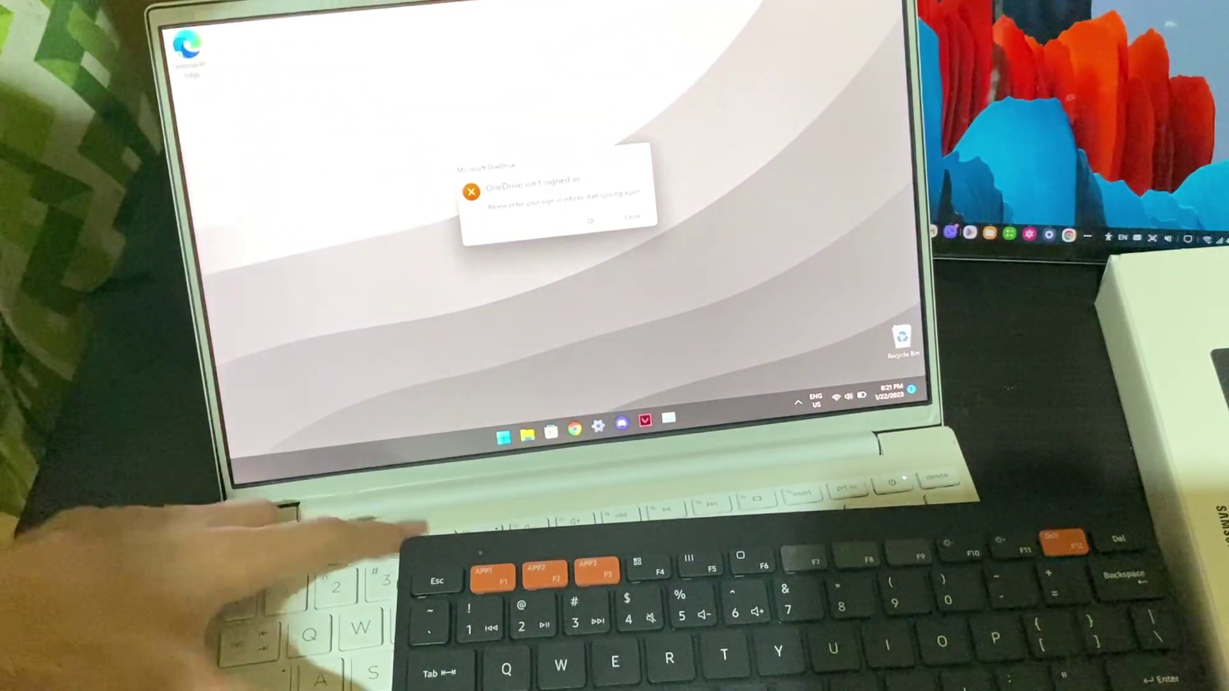
Test the keyboard brightness keys, dismiss the OneDrive warning and turn on Bluetooth.
key(XF86MonBrightnessDown)
key(XF86MonBrightnessDown)
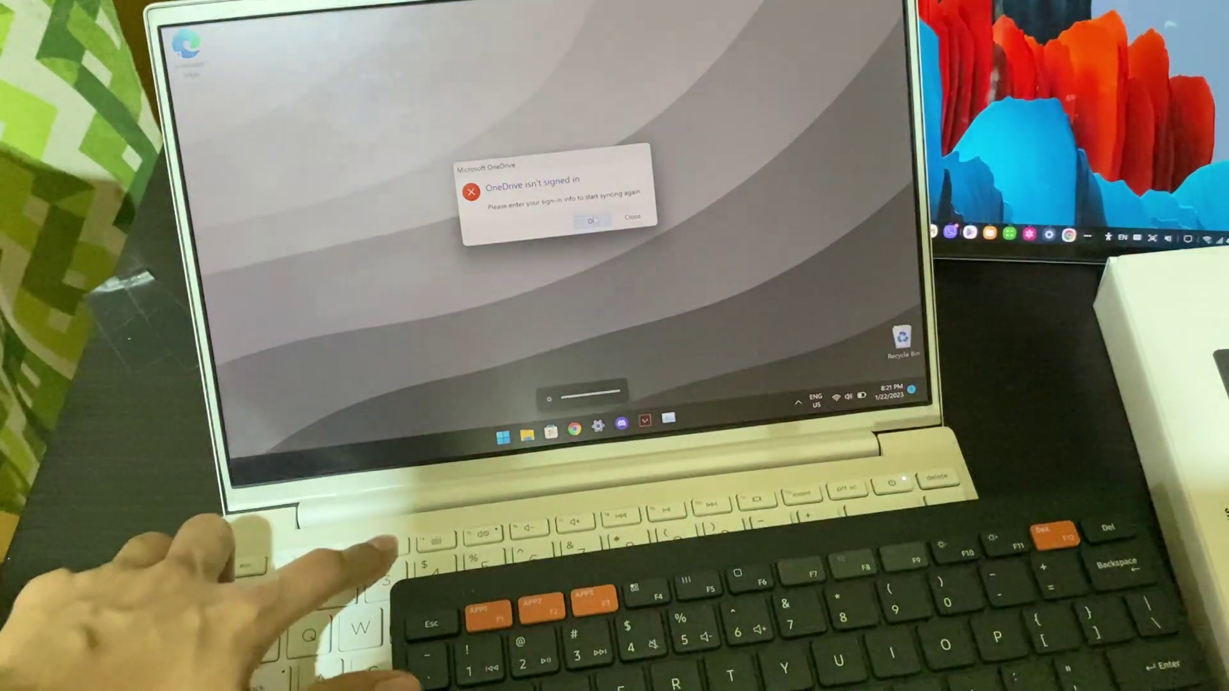
key(XF86MonBrightnessUp)
key(XF86MonBrightnessUp)
click(594, 221)
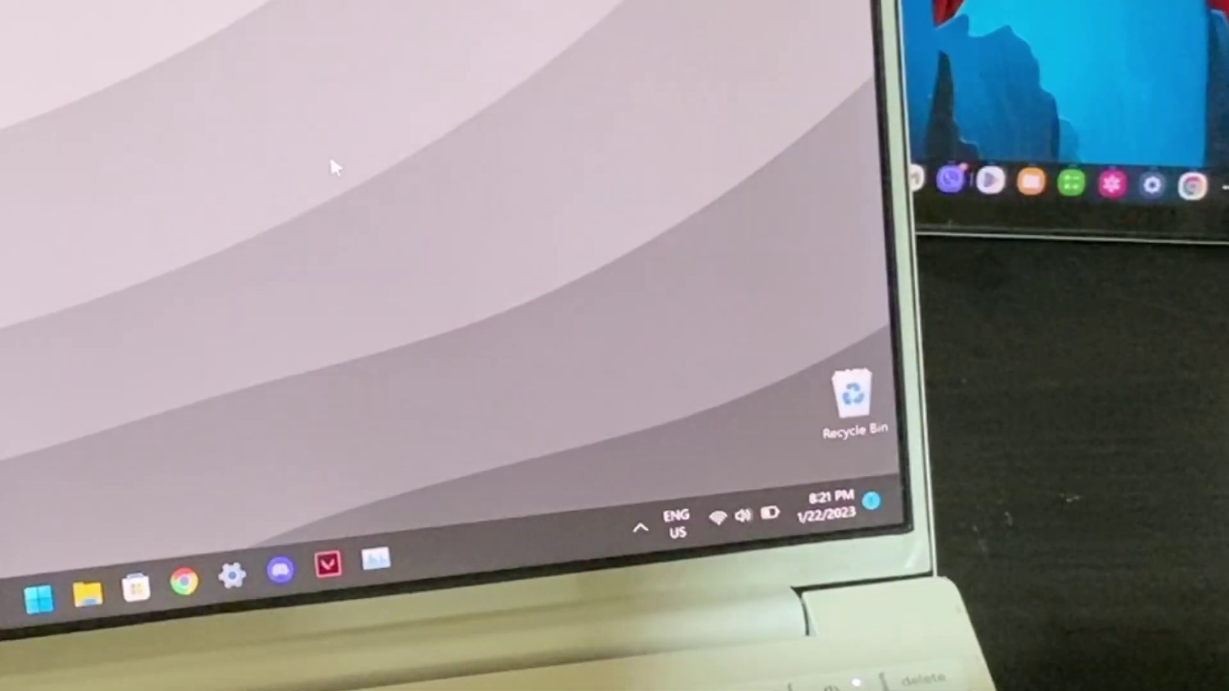
click(743, 518)
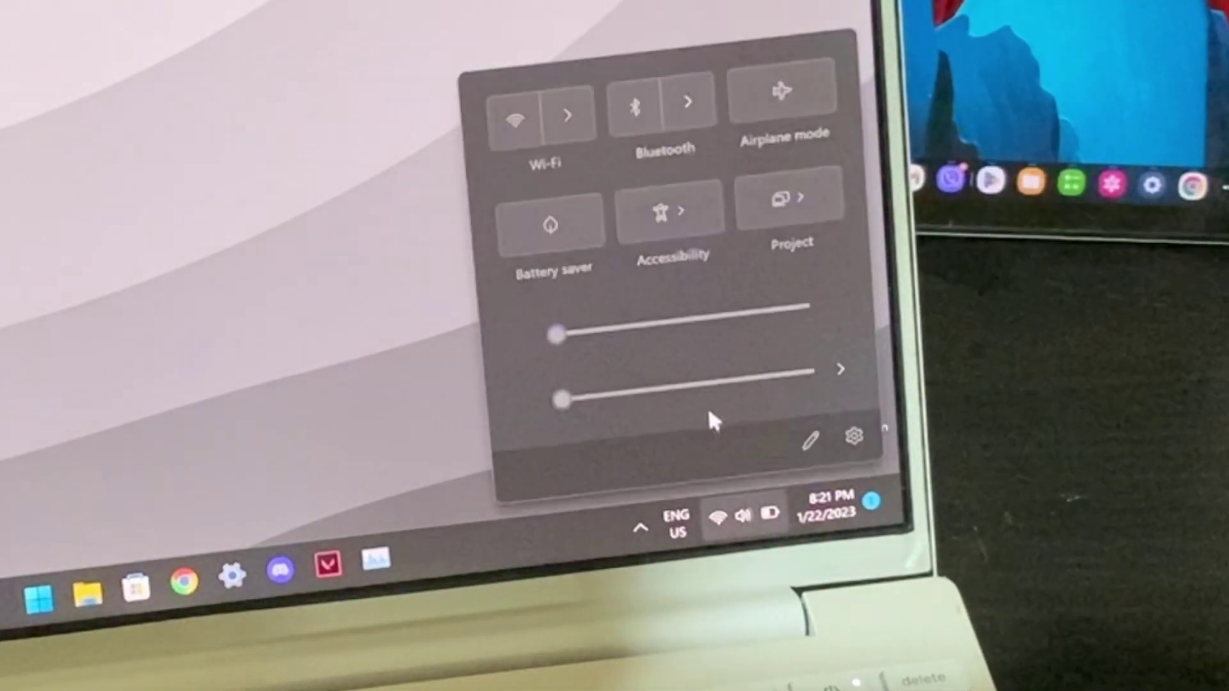
click(650, 116)
Try disconnecting the AWEI T16 headphones and open the full Bluetooth device settings.
click(681, 102)
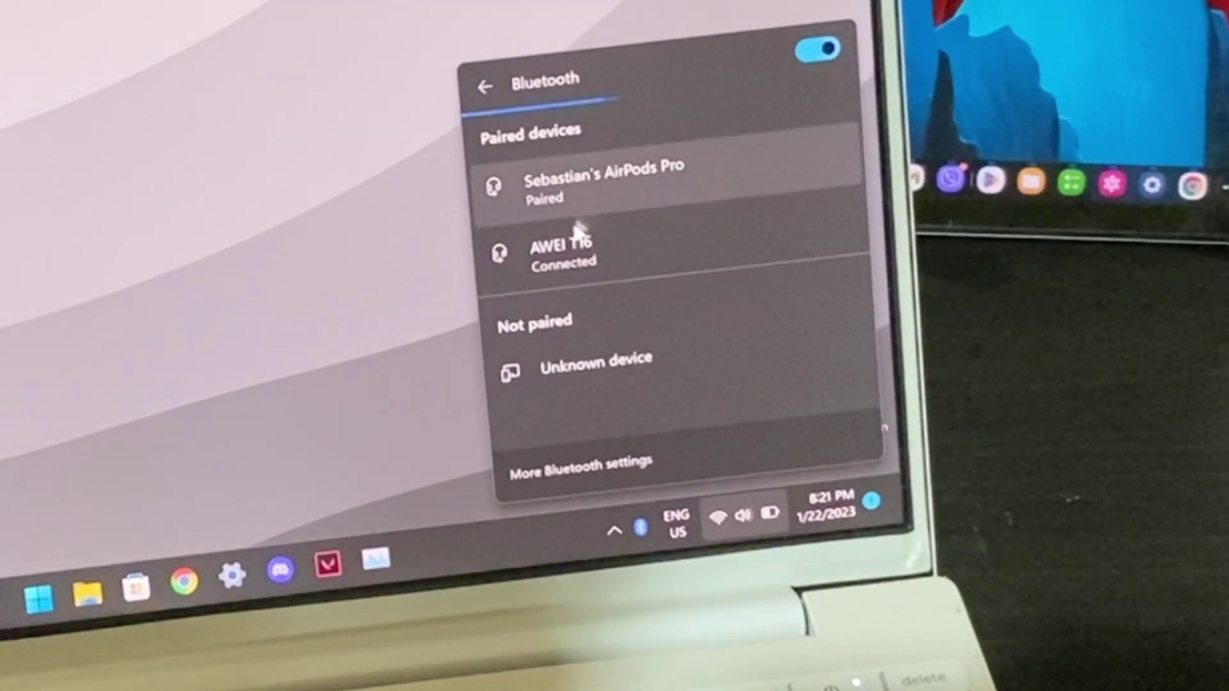
click(555, 279)
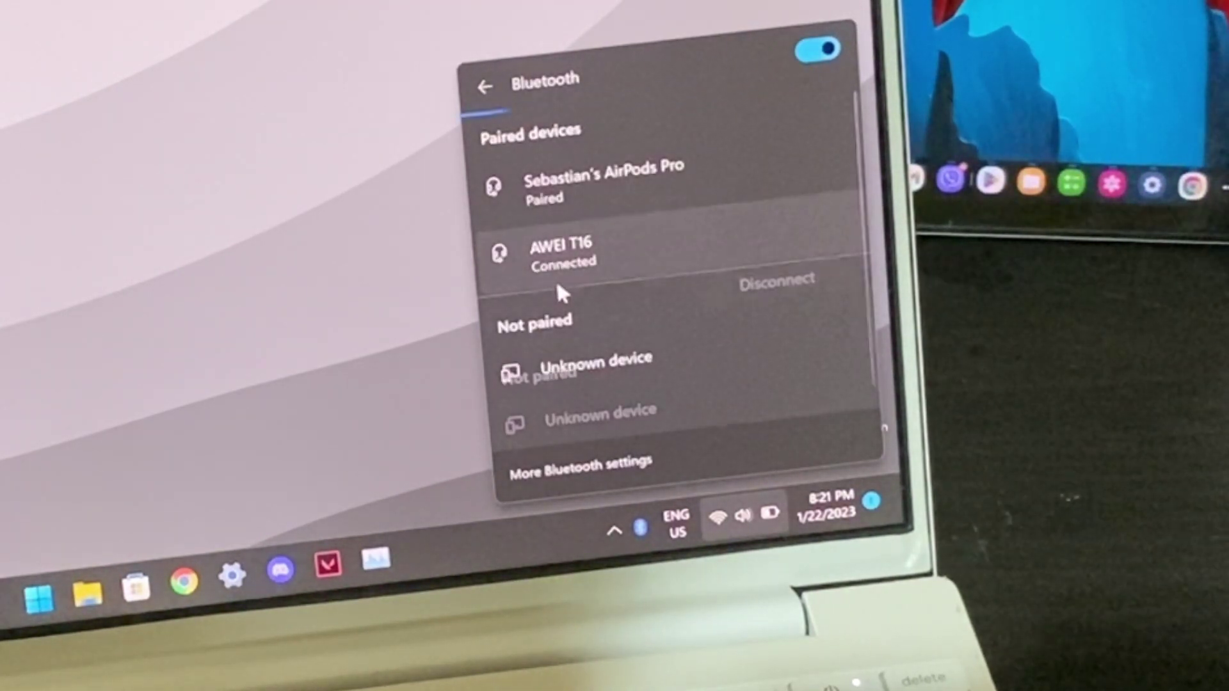
click(730, 286)
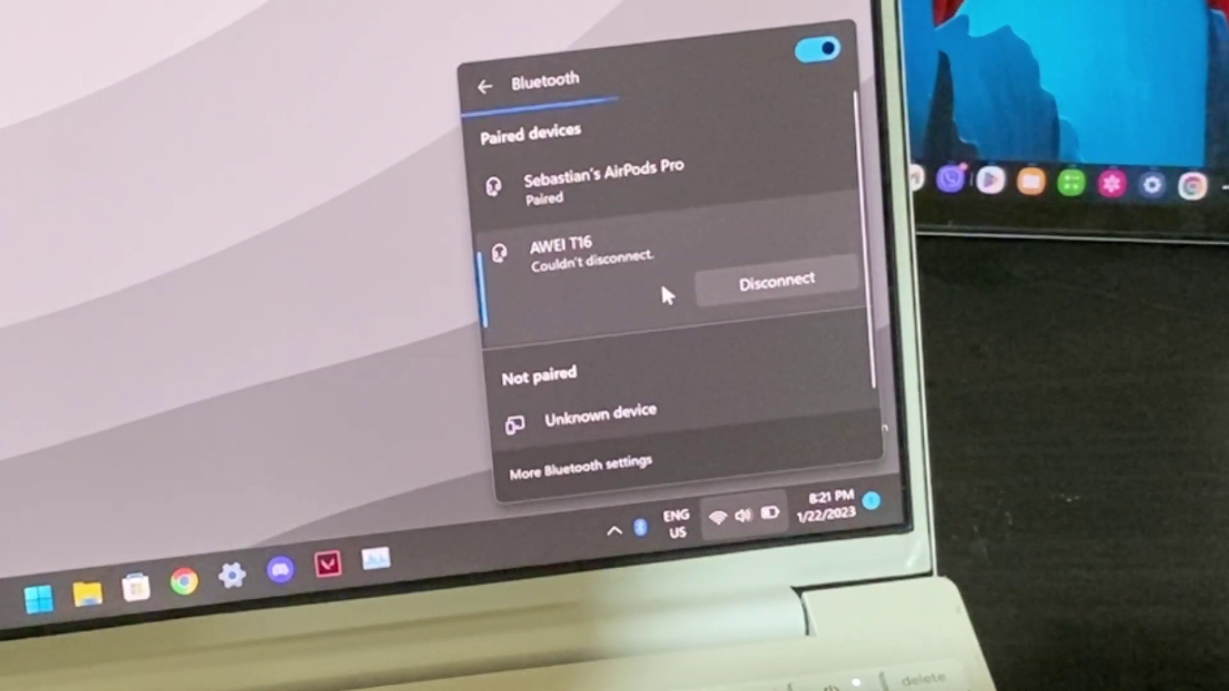
click(564, 472)
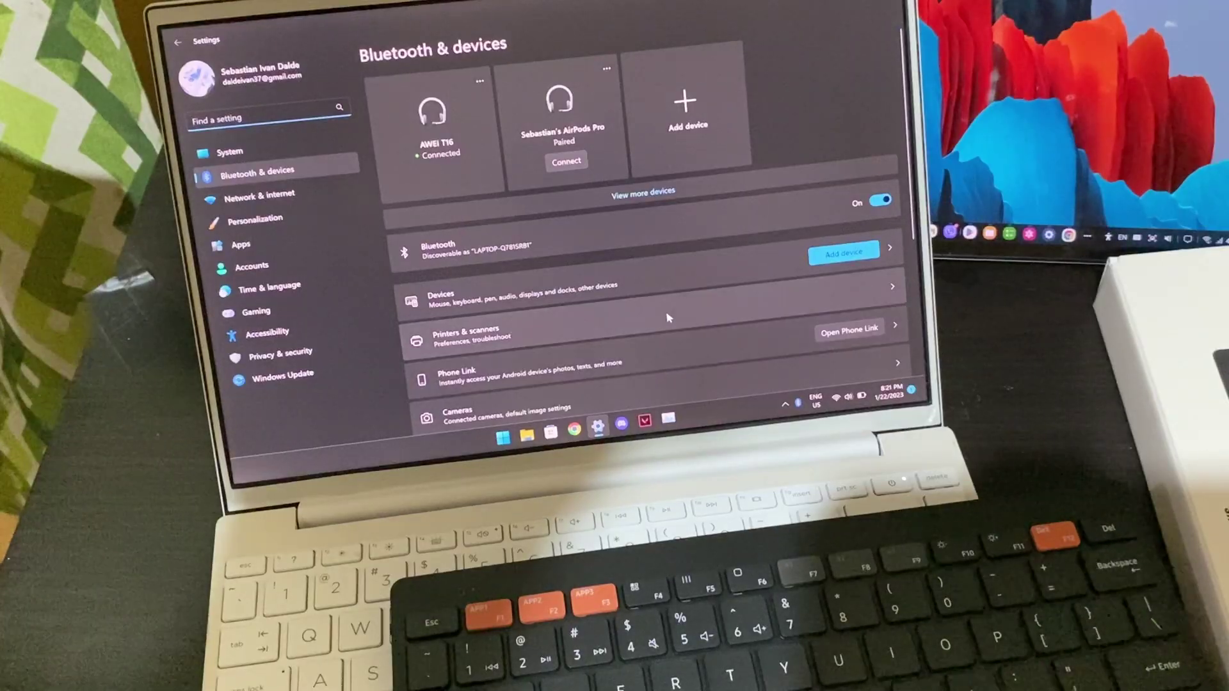
Add Smart KBD Trio 500 as a Bluetooth device, confirming the PIN from the keyboard.
click(686, 145)
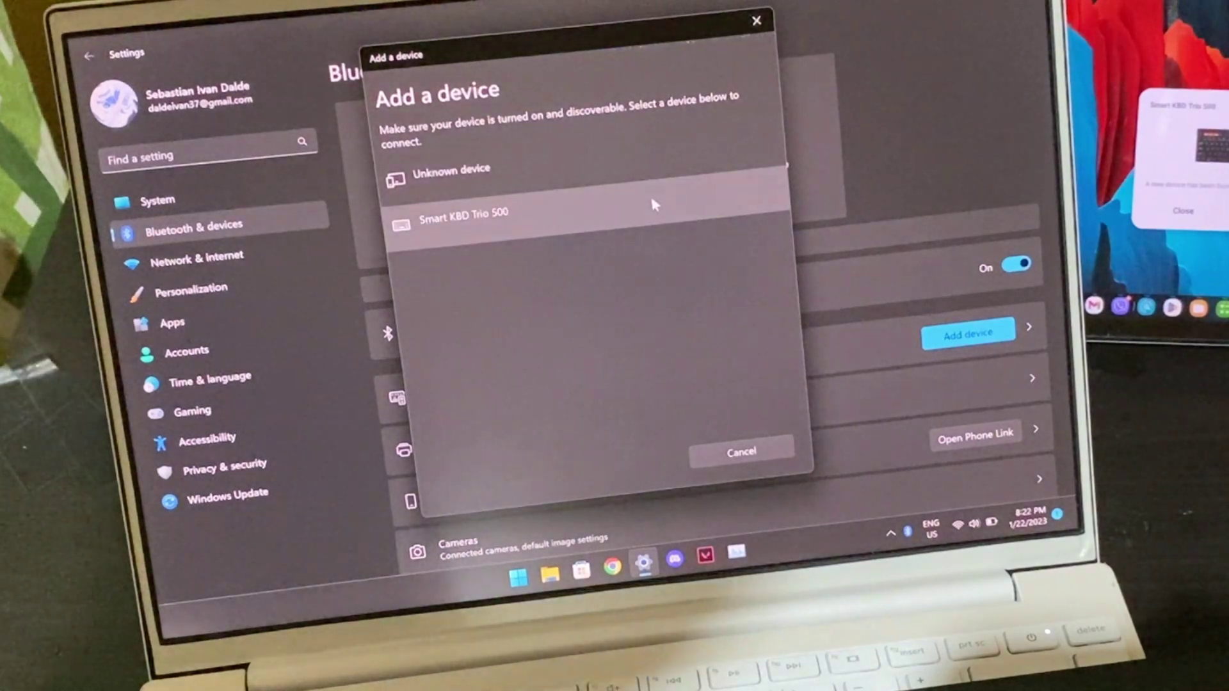
click(653, 202)
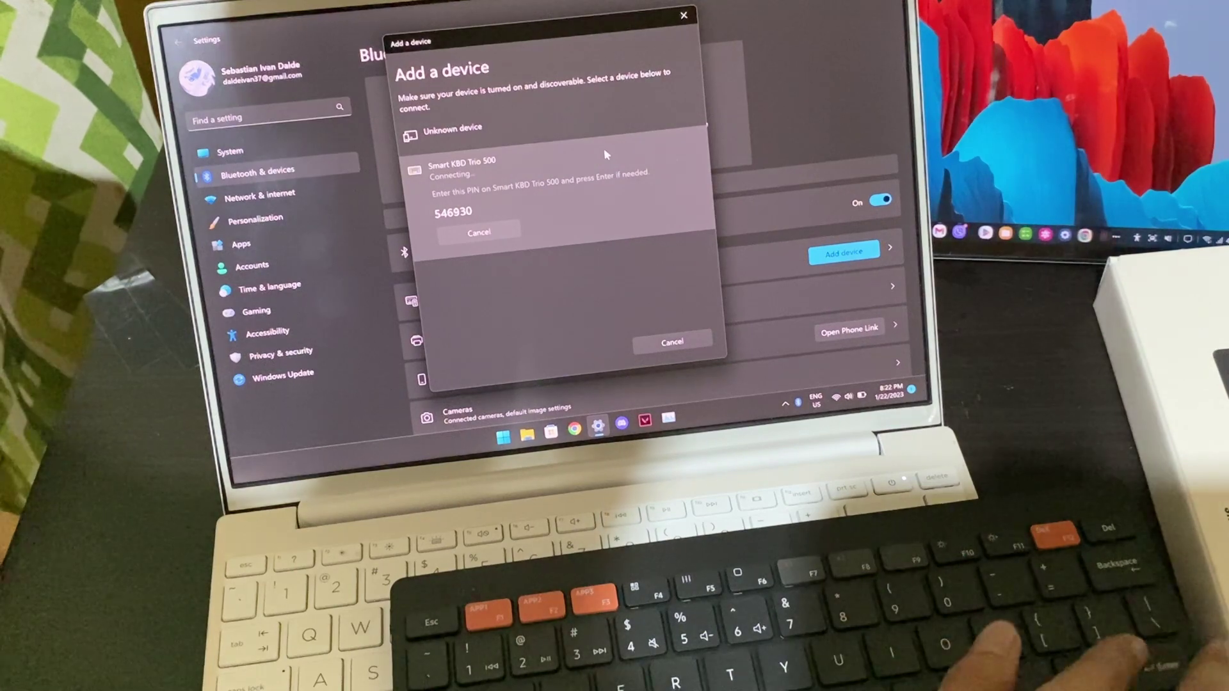
key(Return)
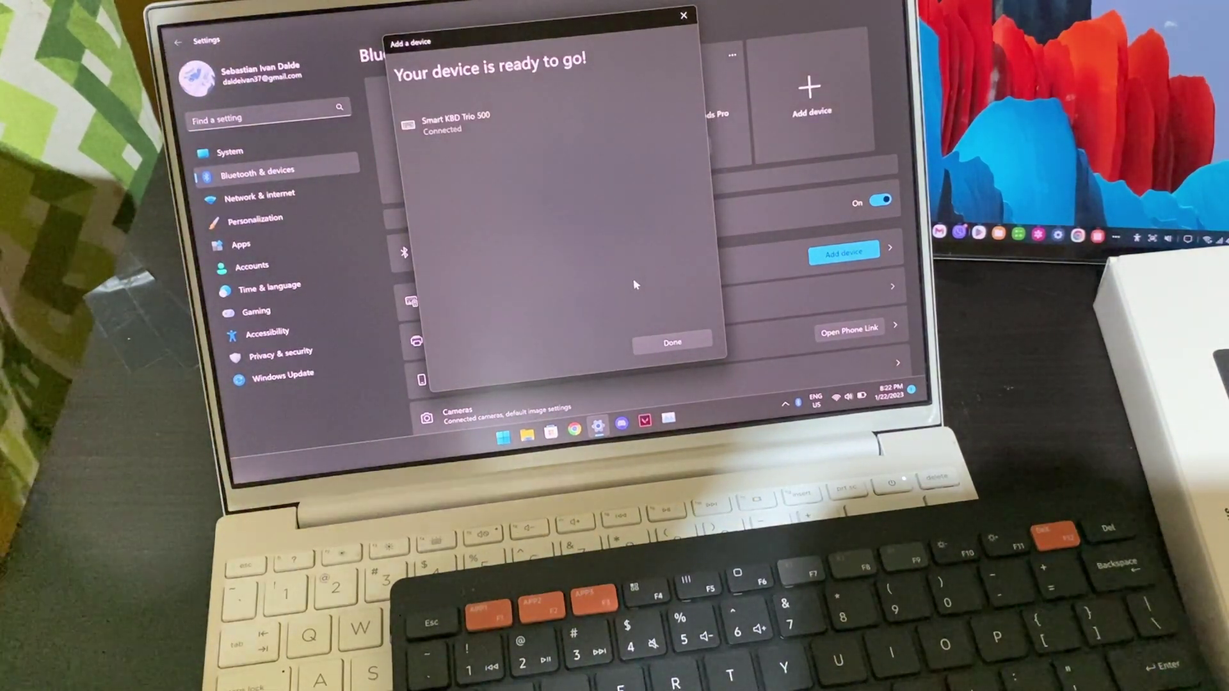
key(super)
key(super)
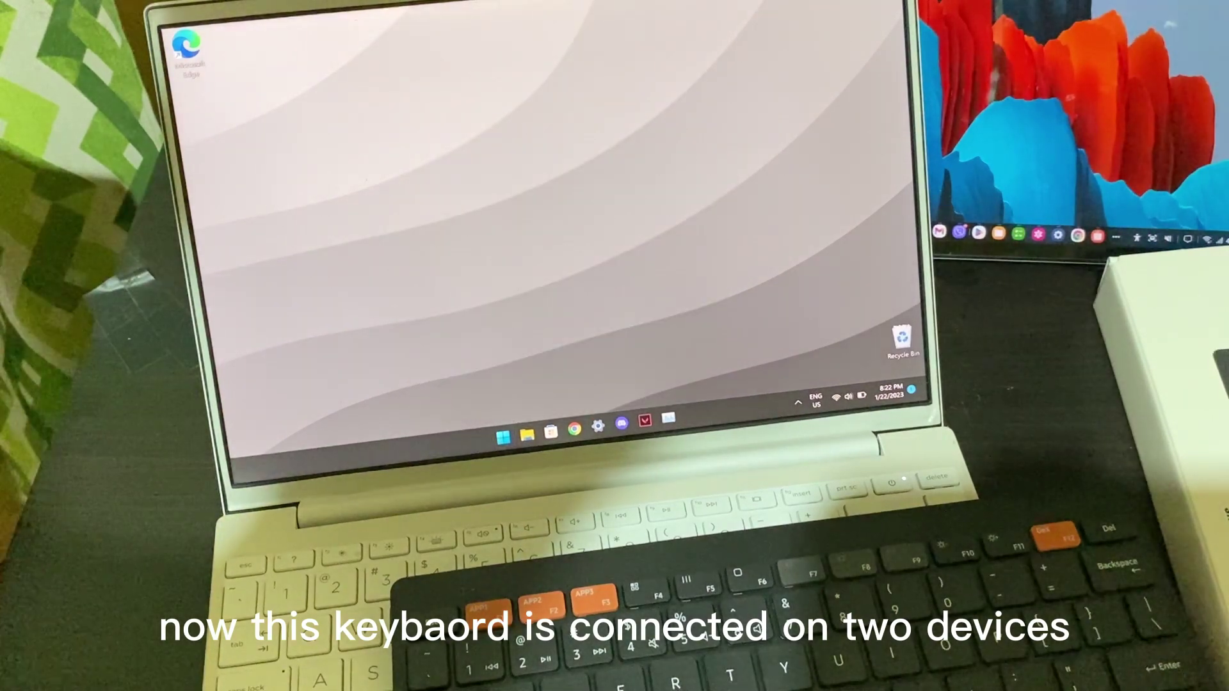
key(super)
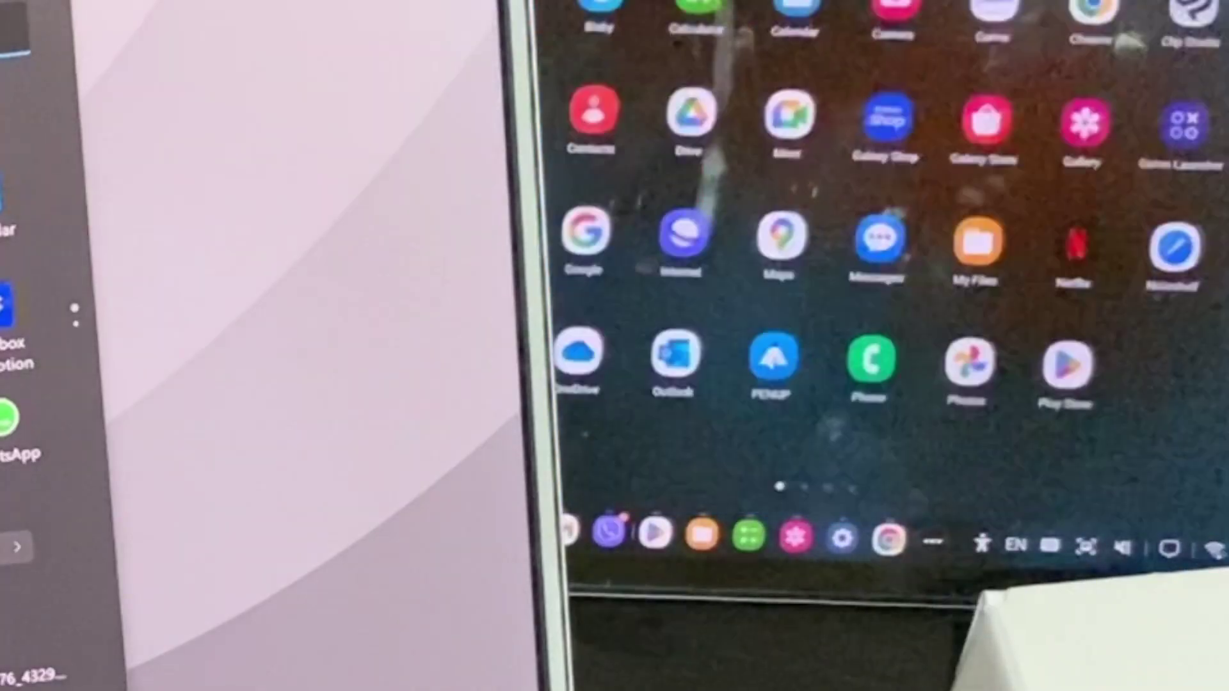
key(super)
key(super)
key(super)
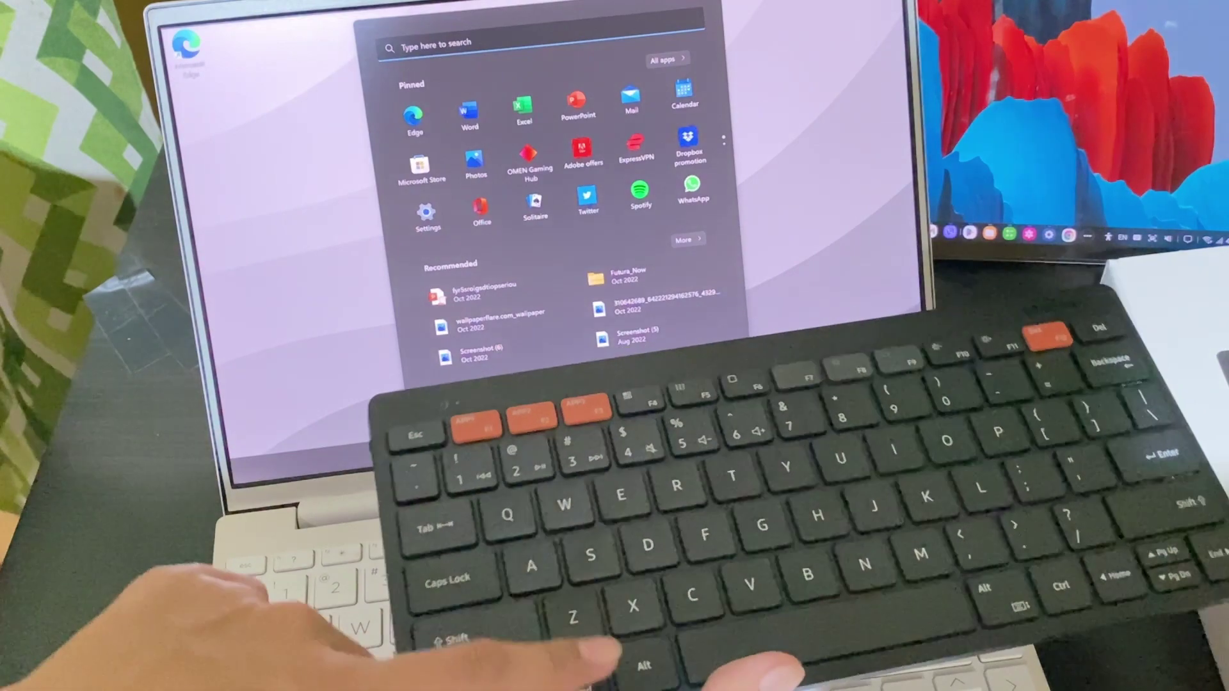
key(super)
key(super)
key(super)
key(super)
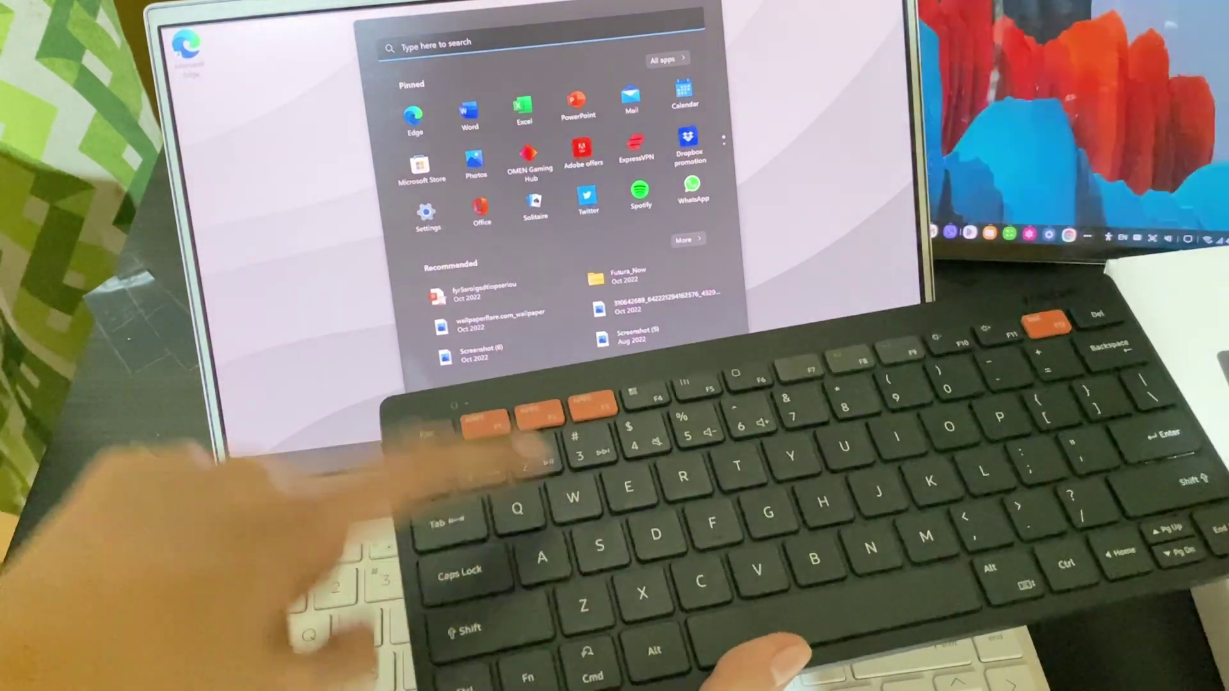
key(super)
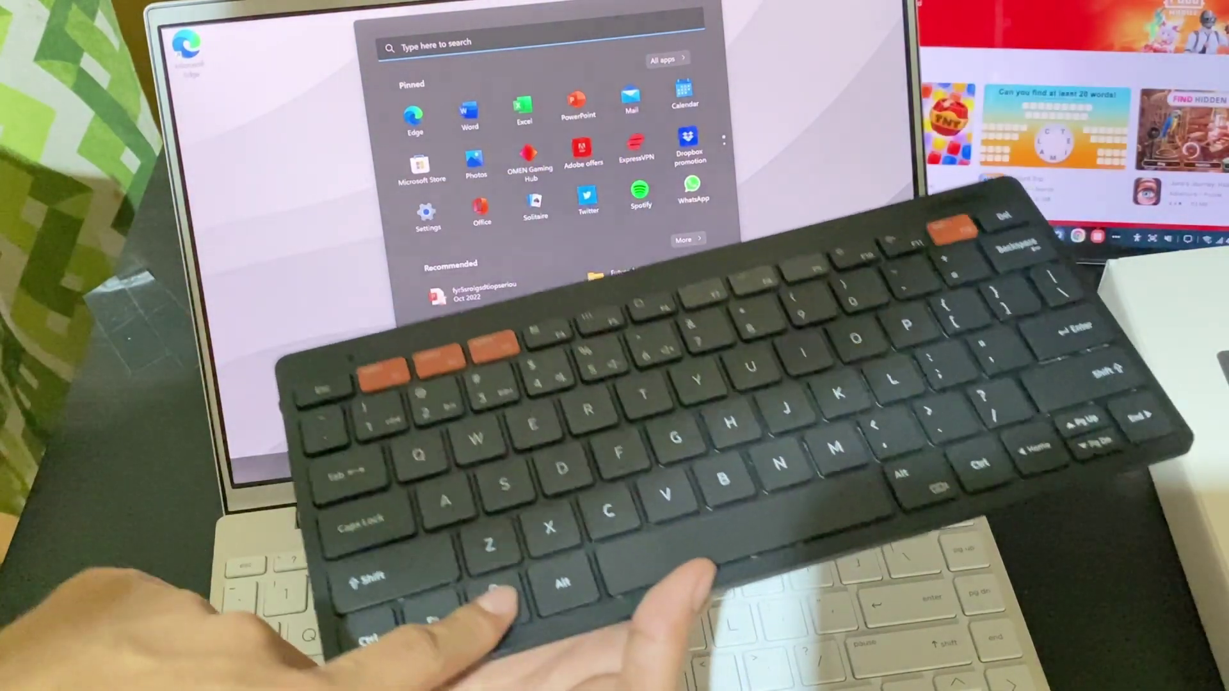
key(super)
key(super)
key(super)
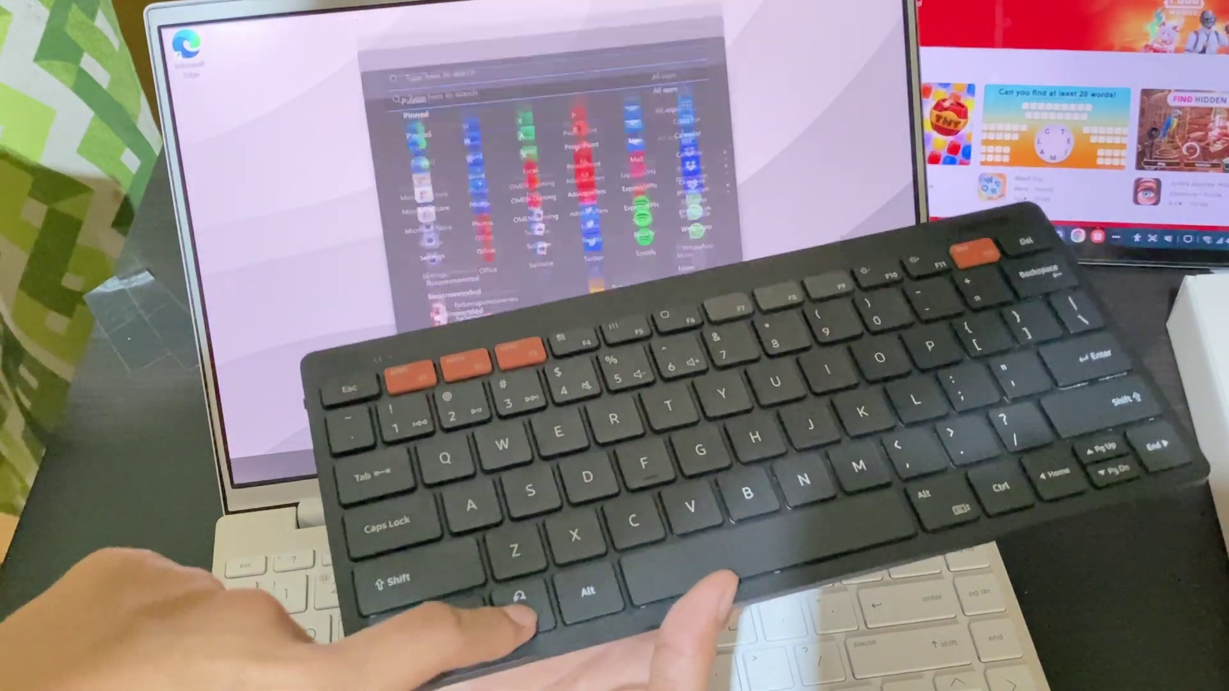
key(super)
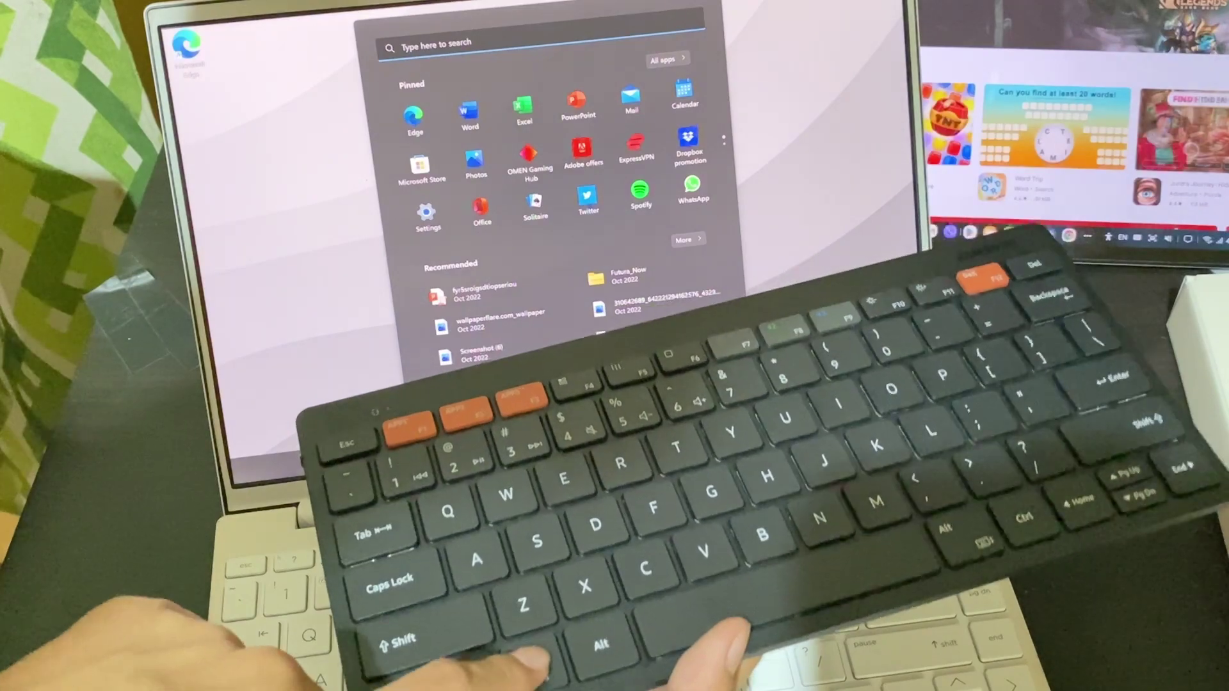
key(super)
key(super)
key(super)
key(super)
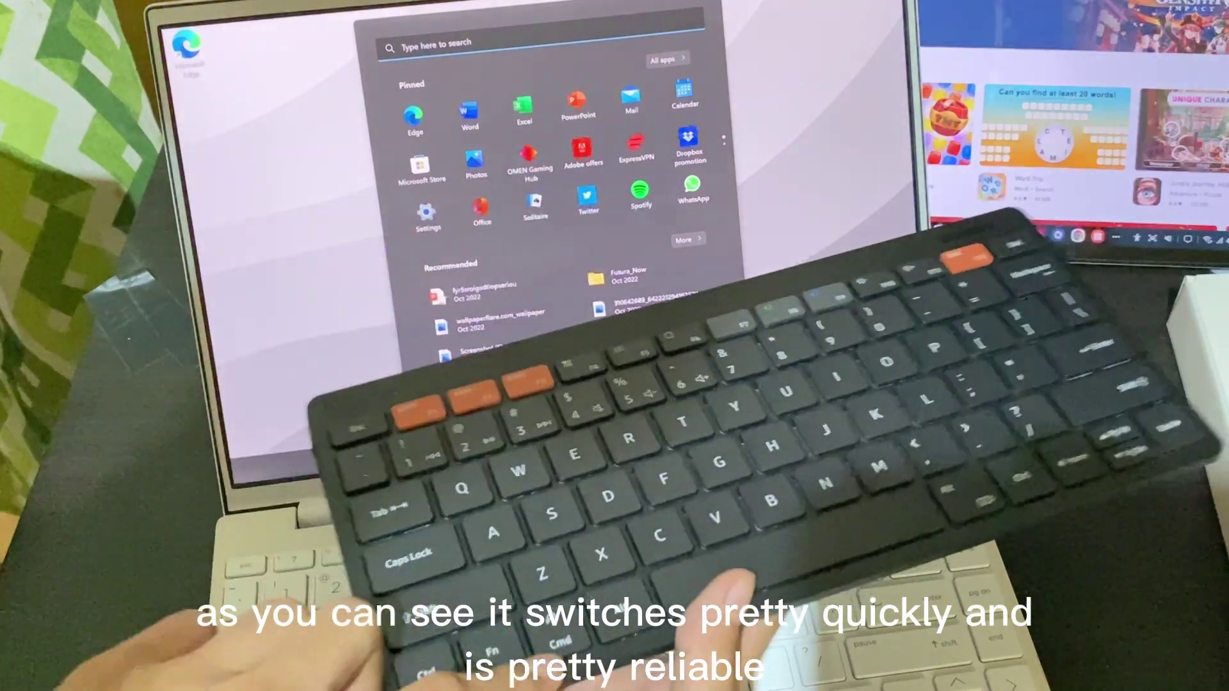
key(super)
key(super)
key(super)
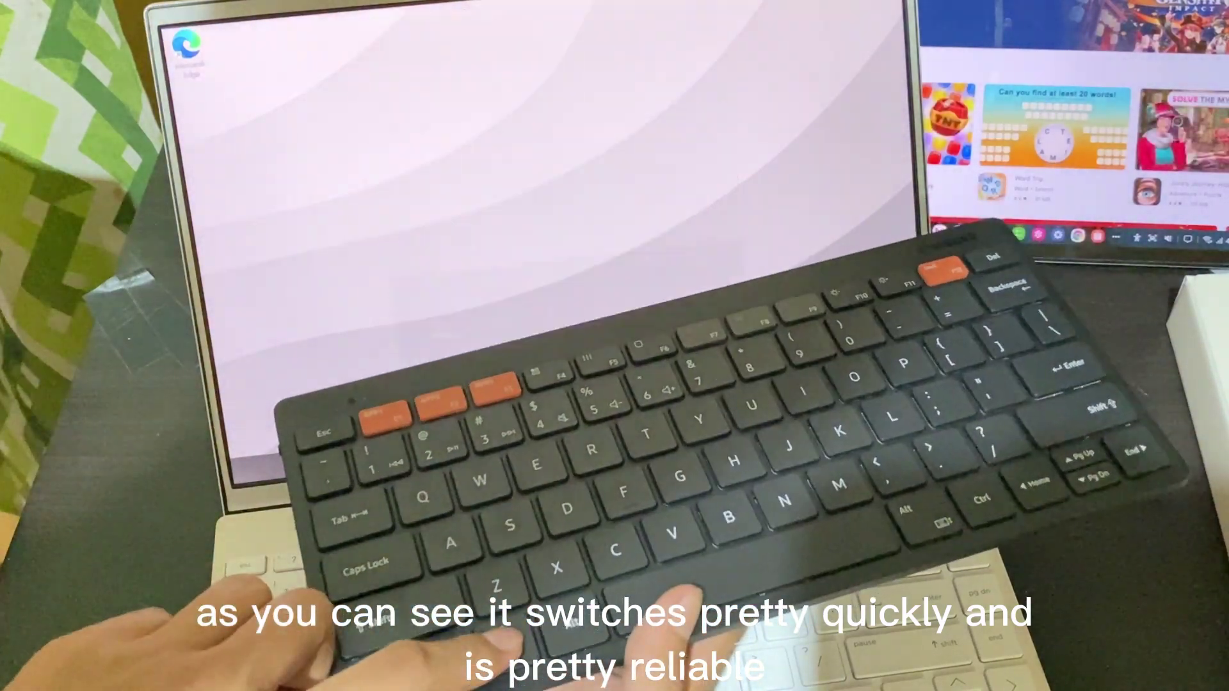
key(super)
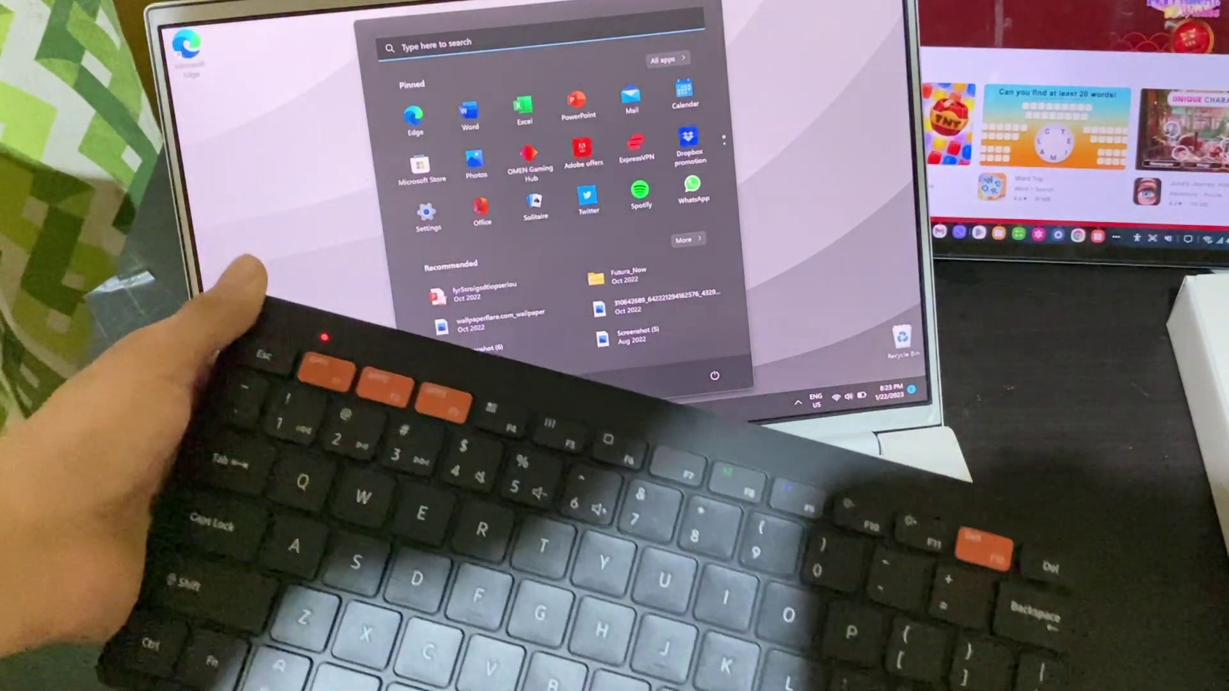
key(Escape)
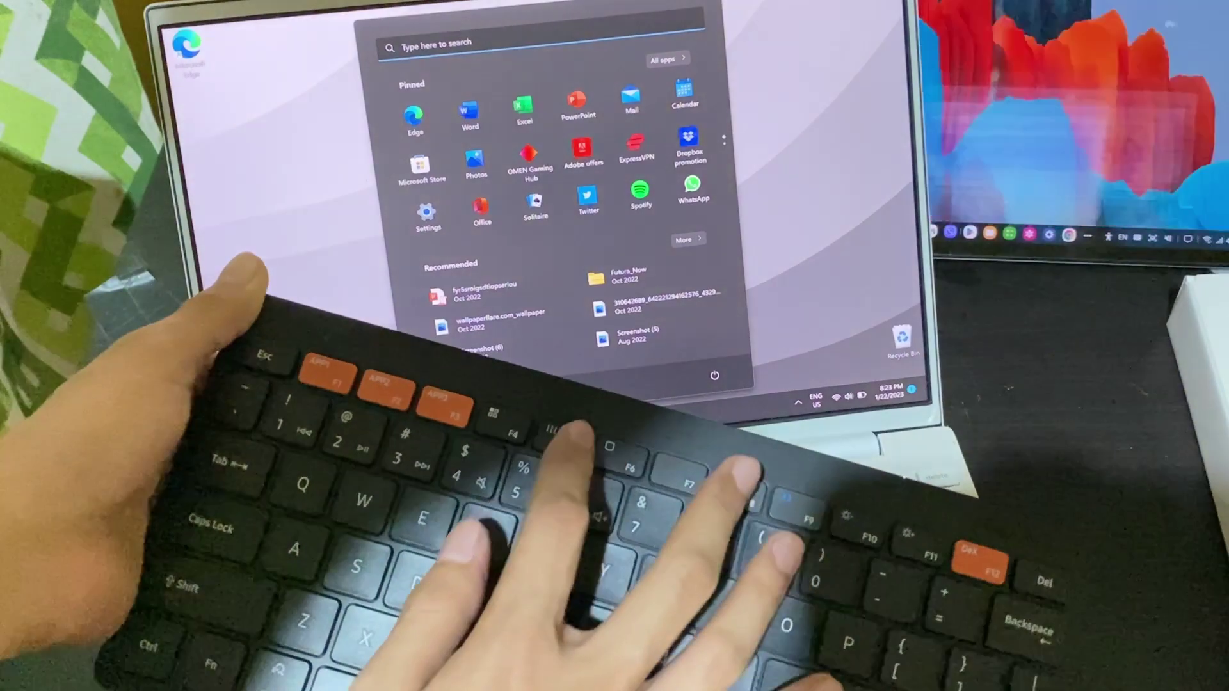
key(F5)
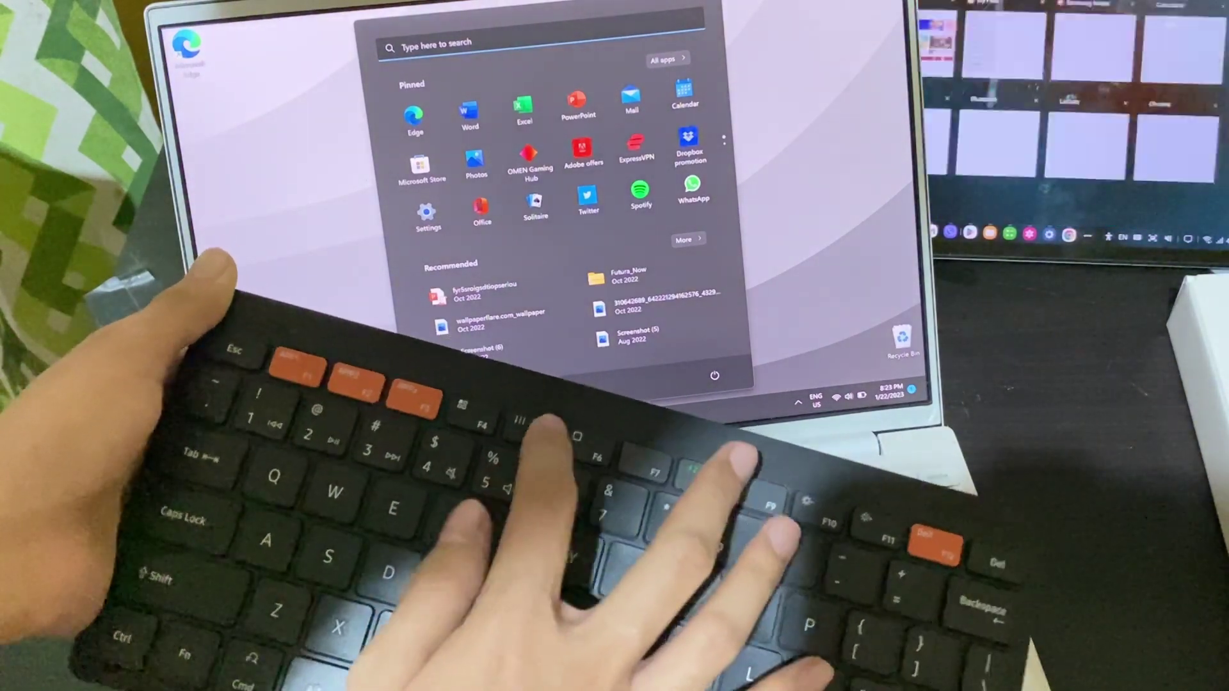
key(F5)
key(F6)
key(F6)
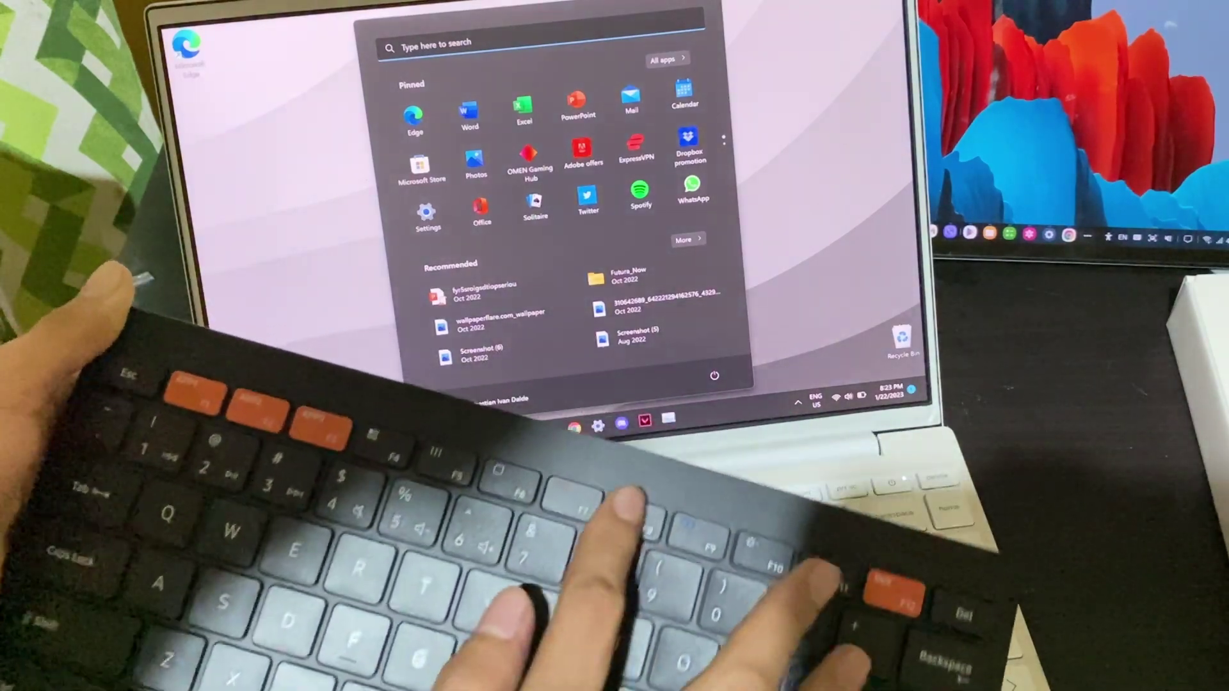
key(super)
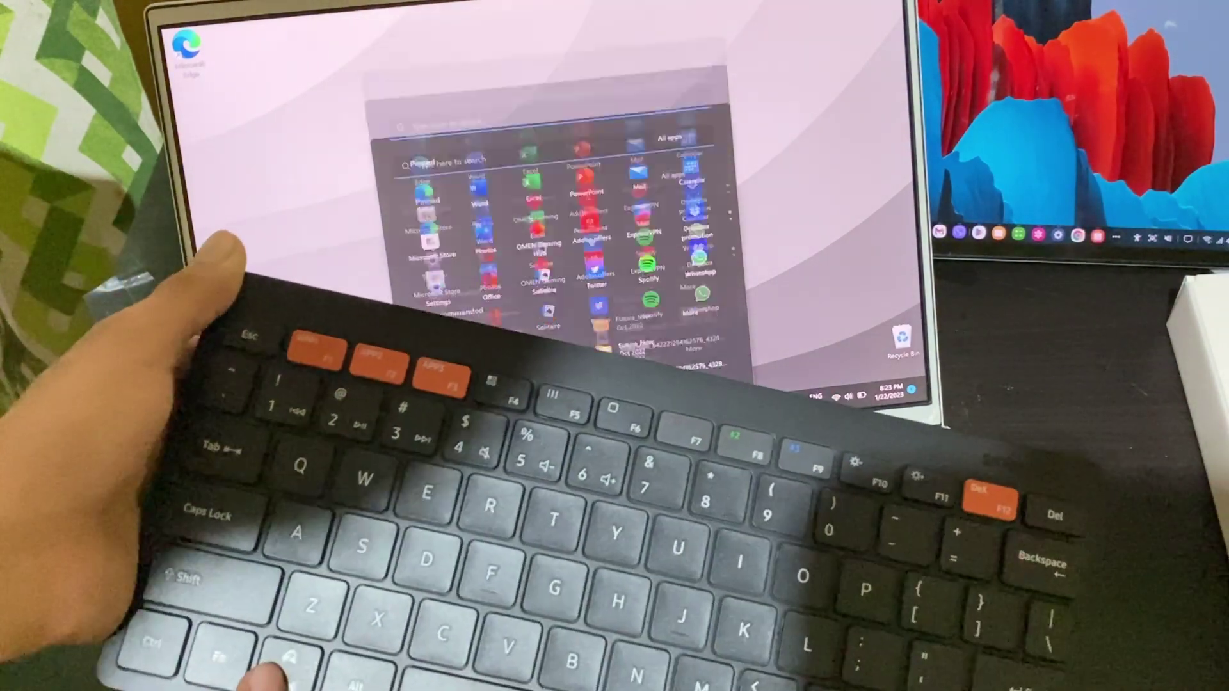
key(super)
text(th)
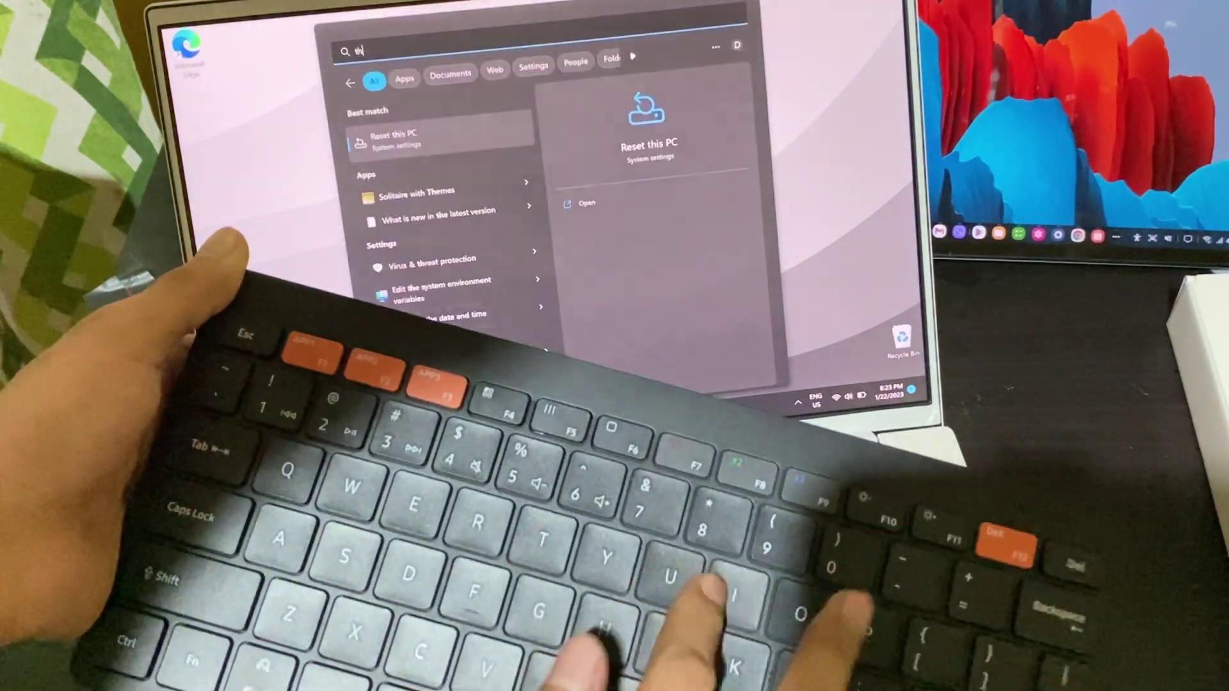
text(is is a test)
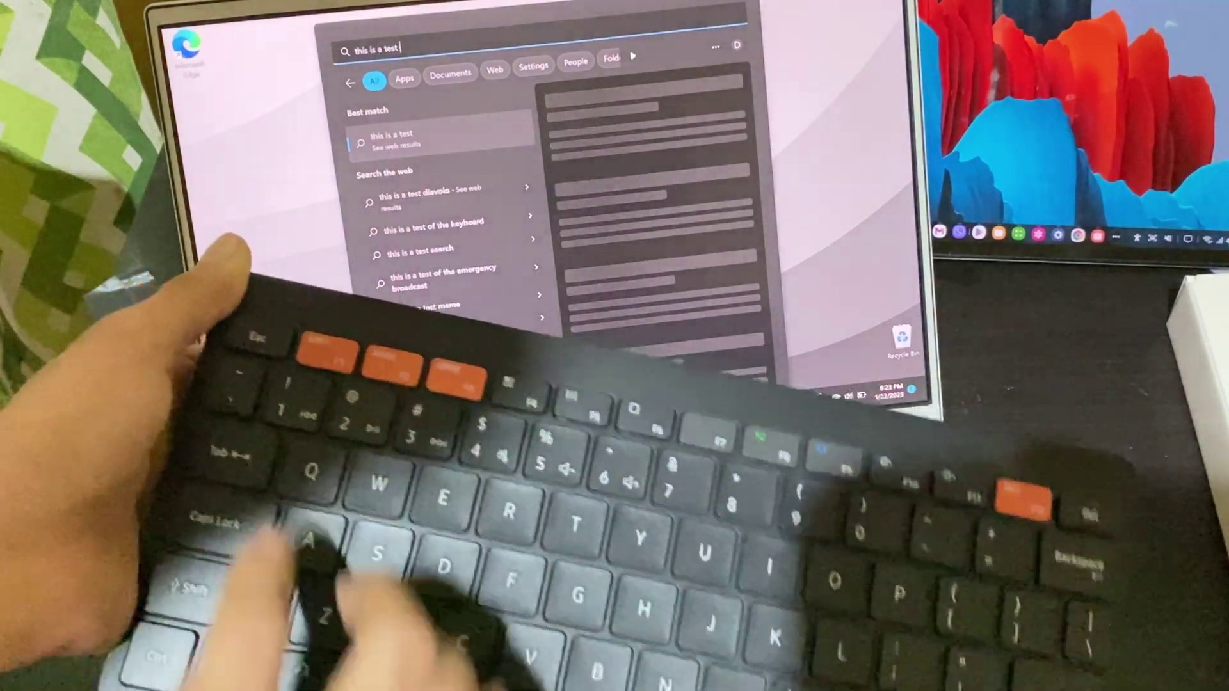
key(Escape)
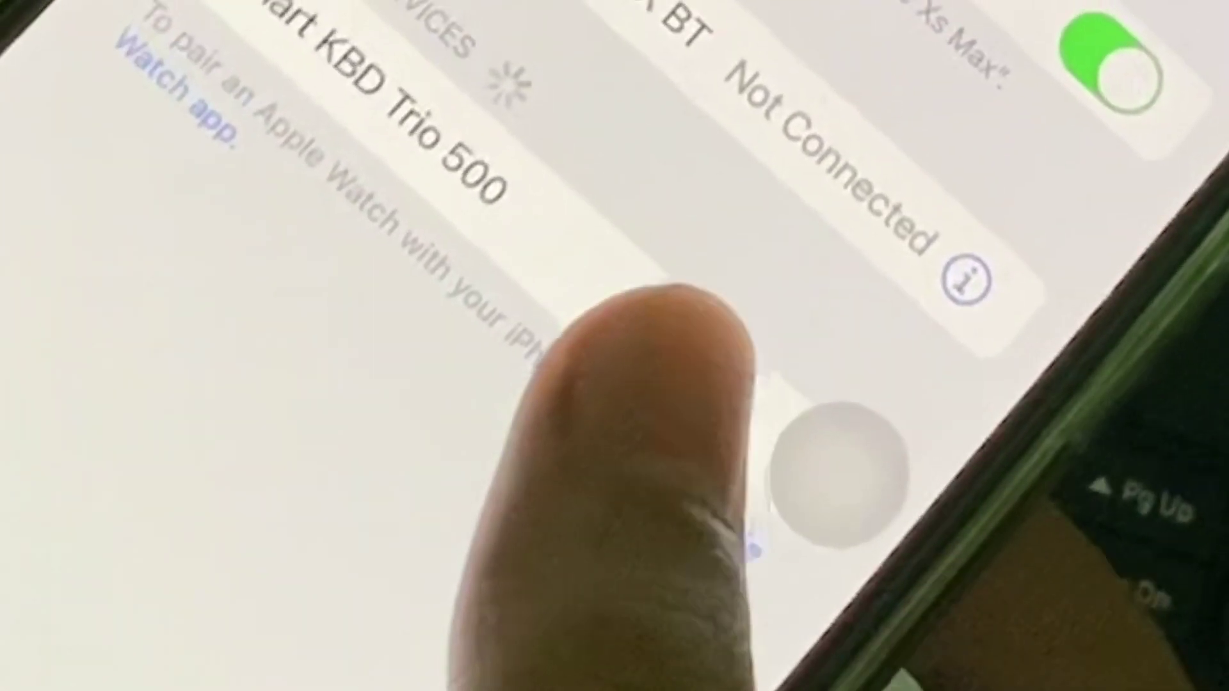
Select Smart KBD Trio 500 under Other Devices in the iPhone's Bluetooth list.
click(672, 297)
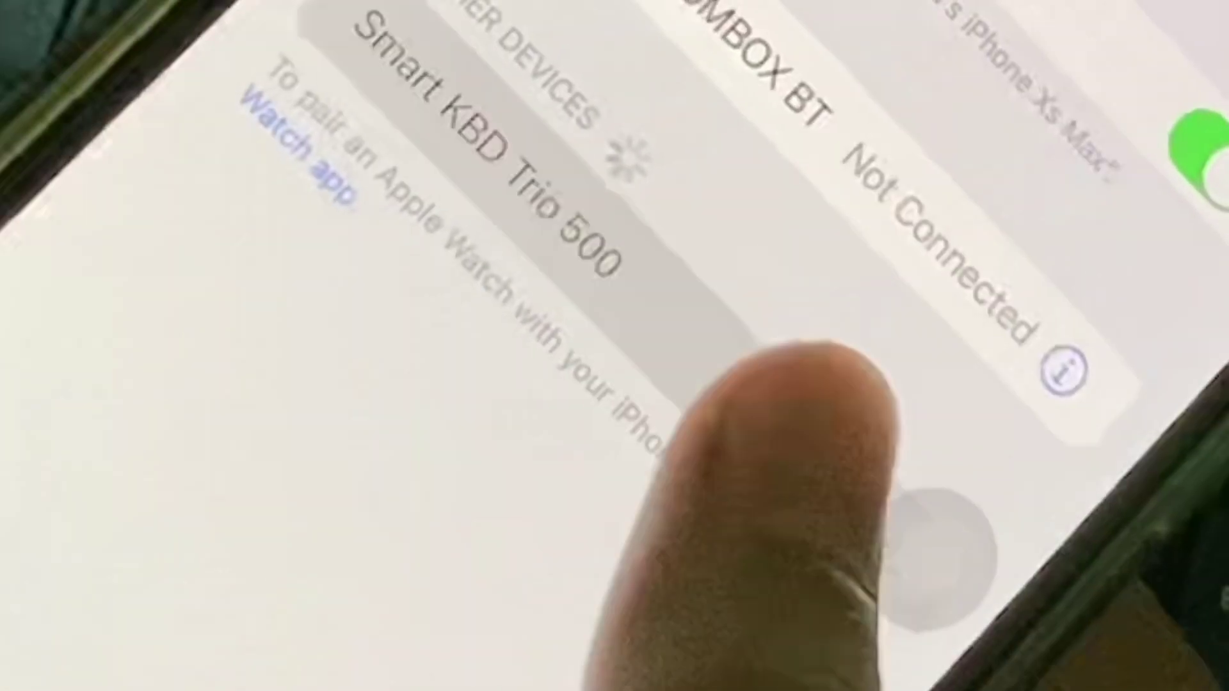